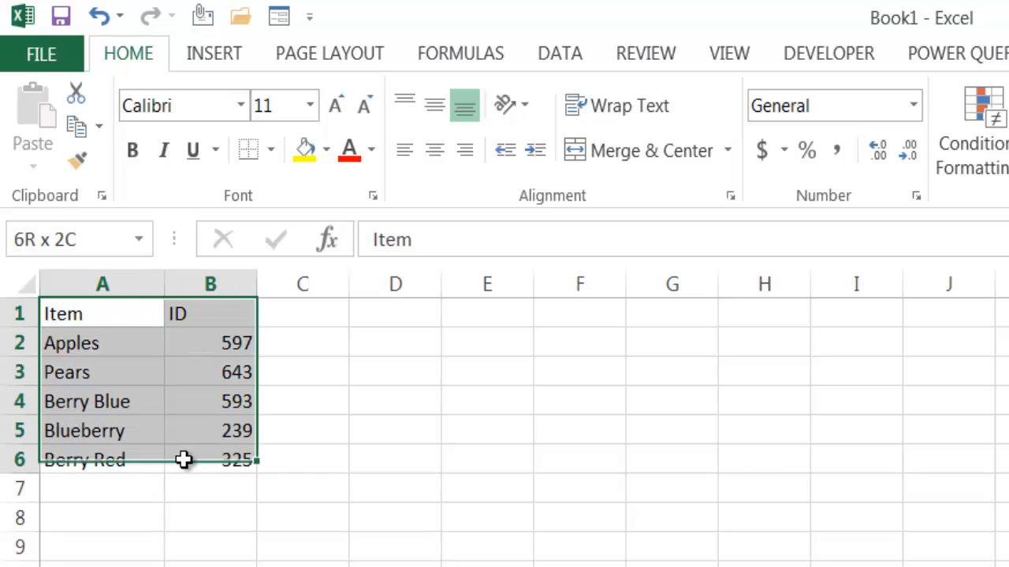
click(74, 313)
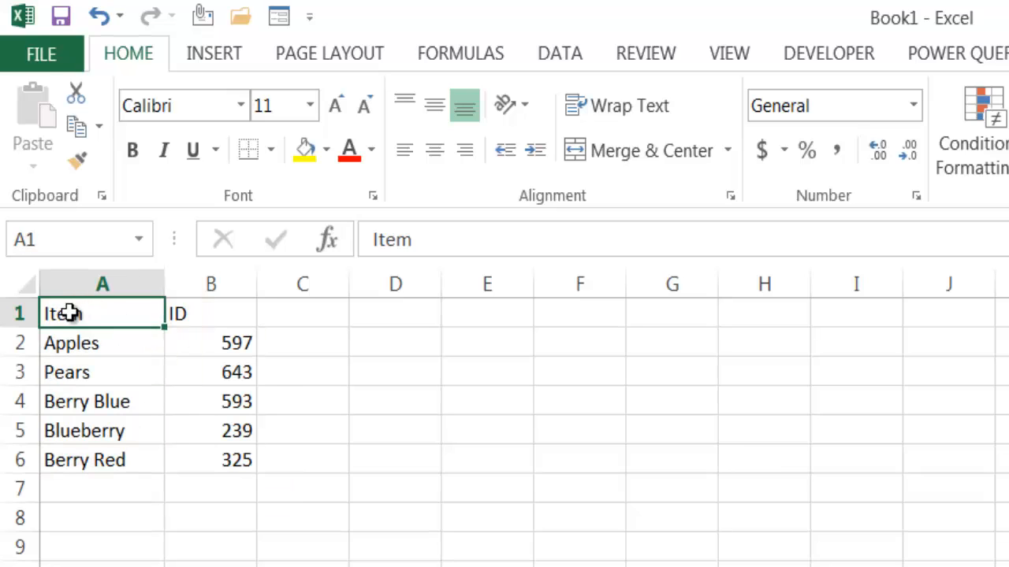
click(175, 315)
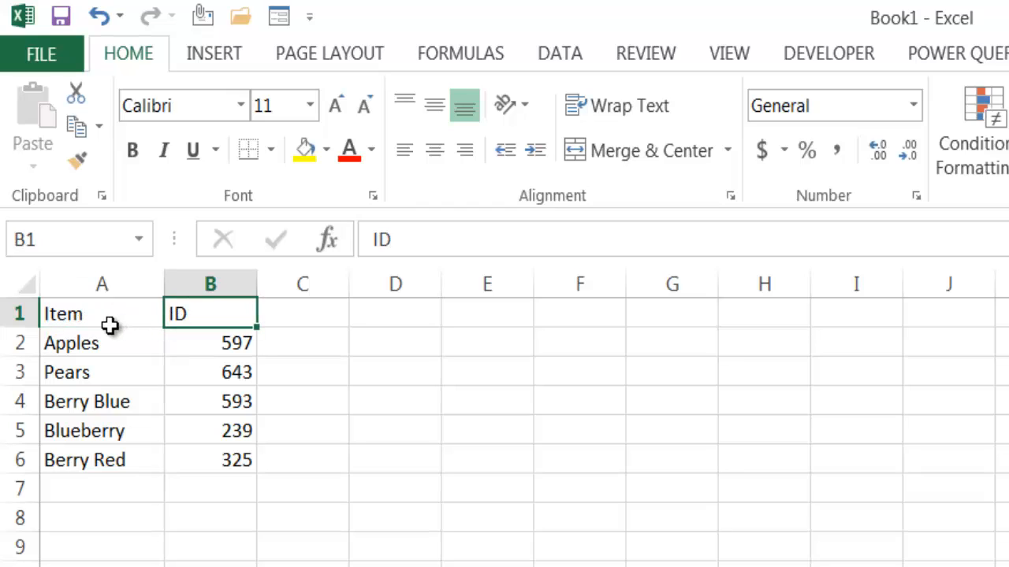
click(62, 352)
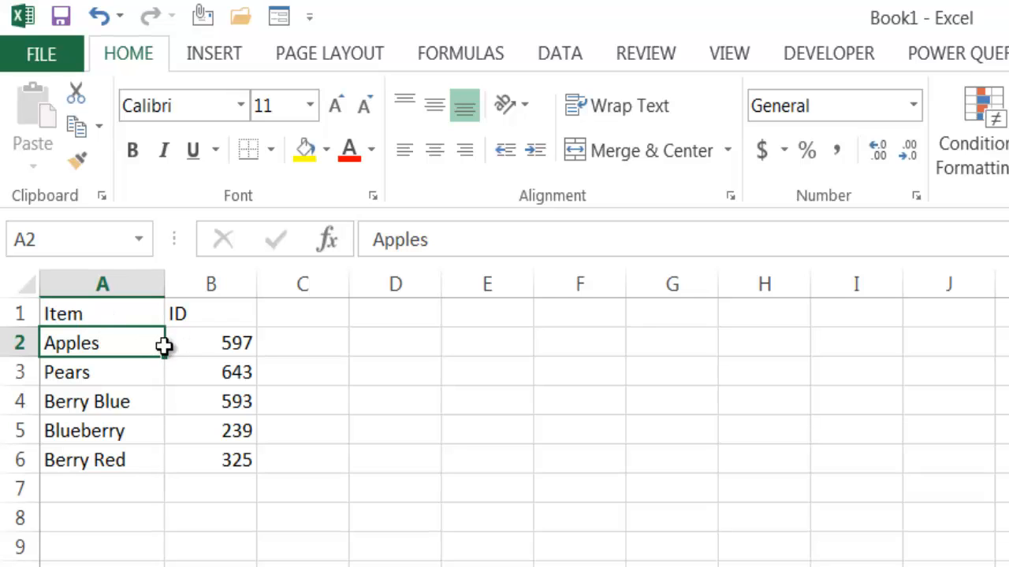
click(227, 343)
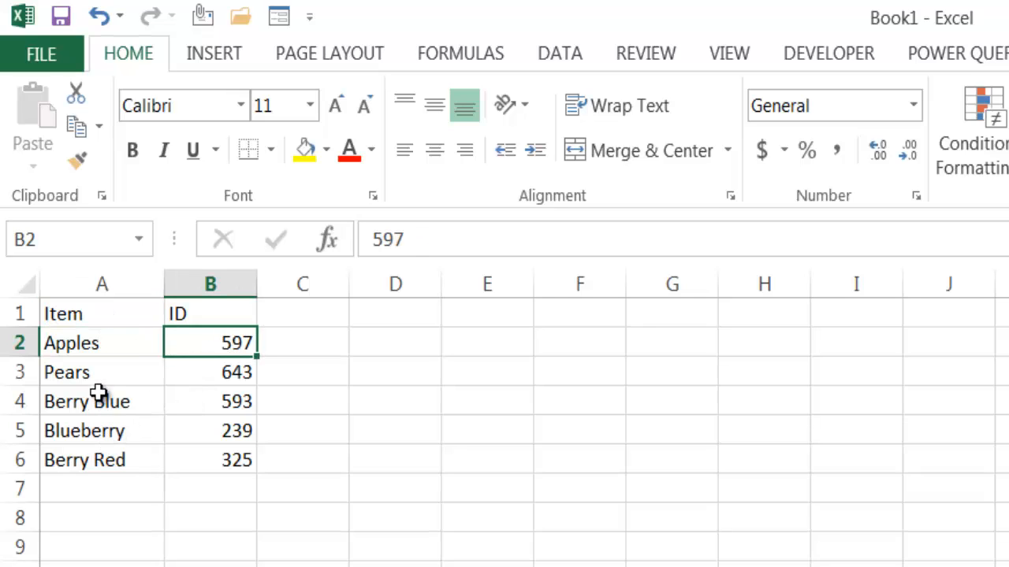
click(132, 387)
click(205, 372)
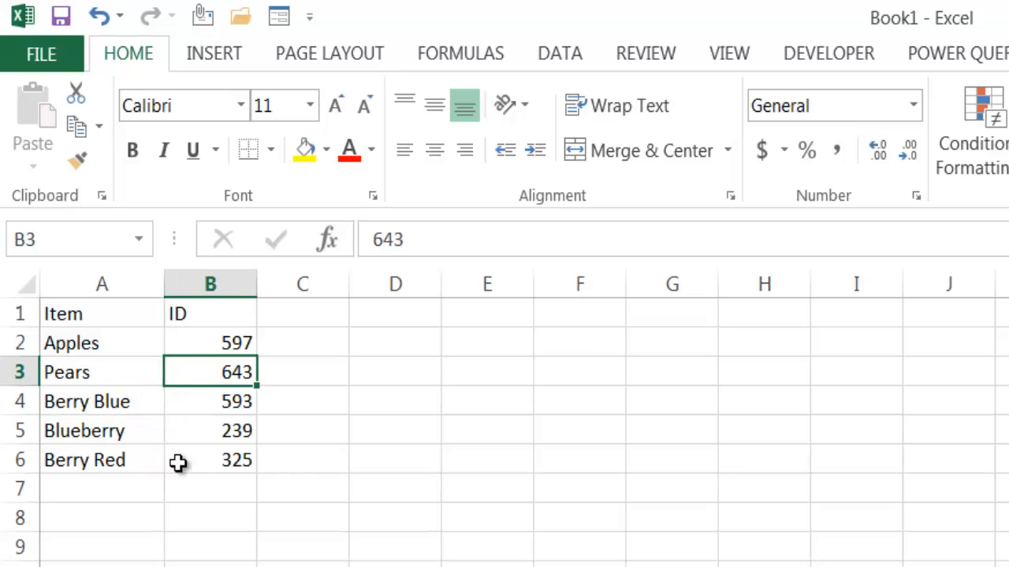
- Add a record in row 7 with the item Dragon Fruit and the ID 468
click(94, 489)
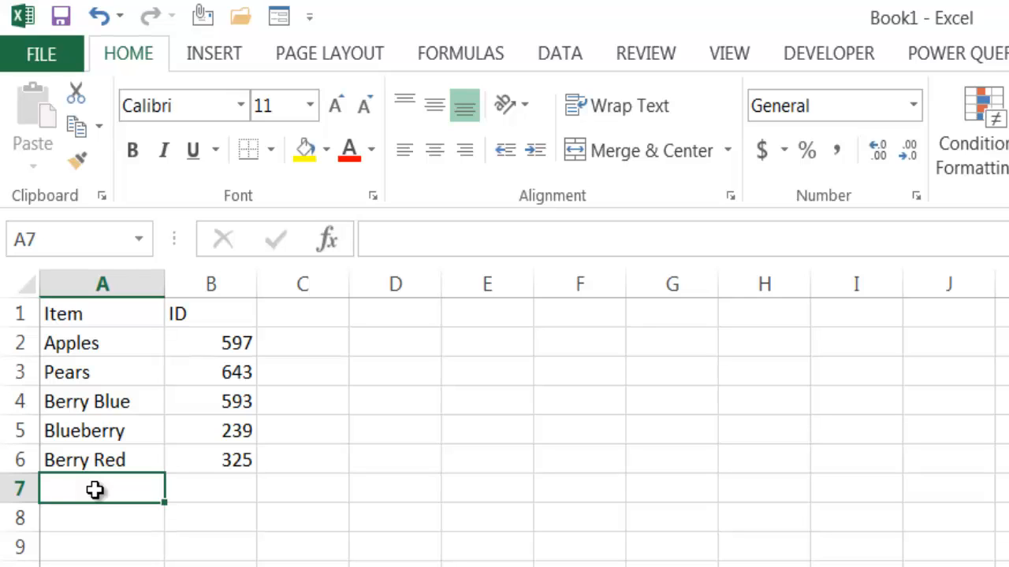
text(Dragon)
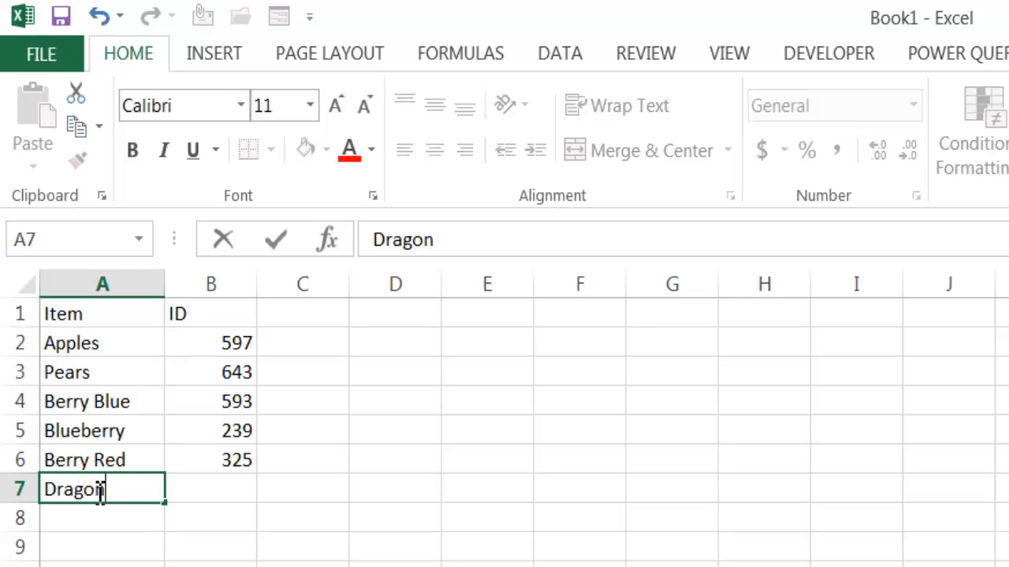
text( Fruit)
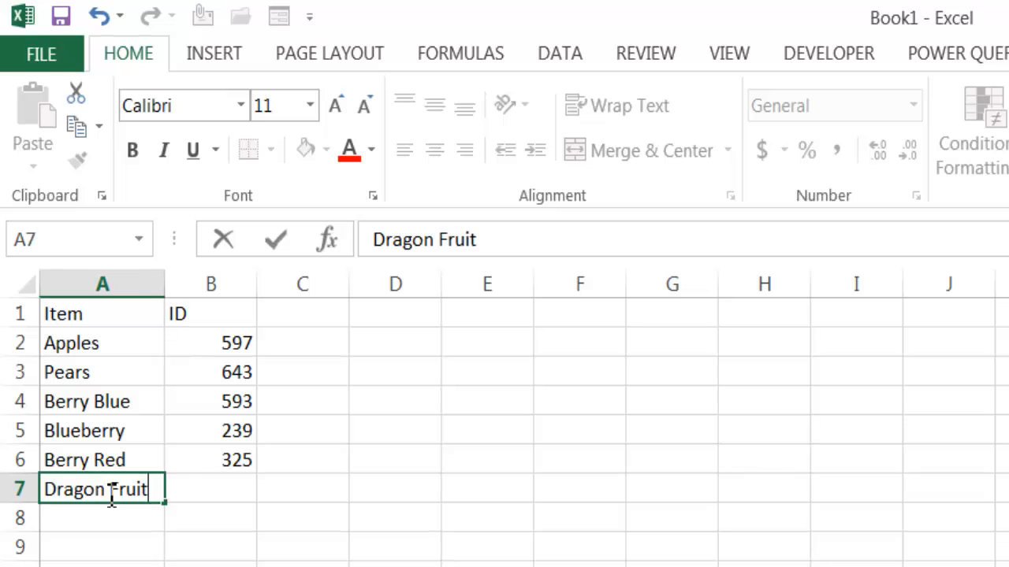
click(234, 488)
text(4)
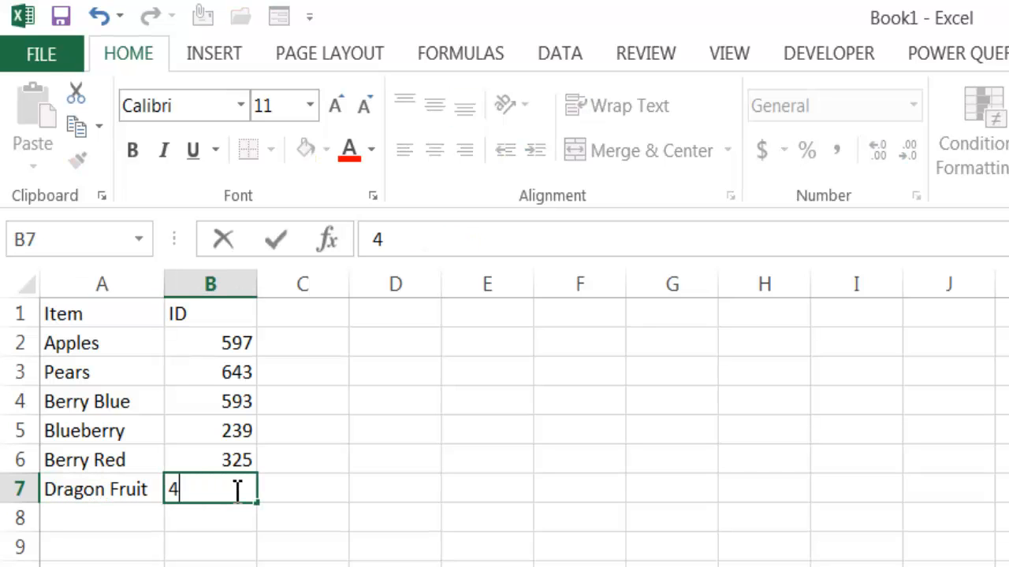
text(68)
key(Return)
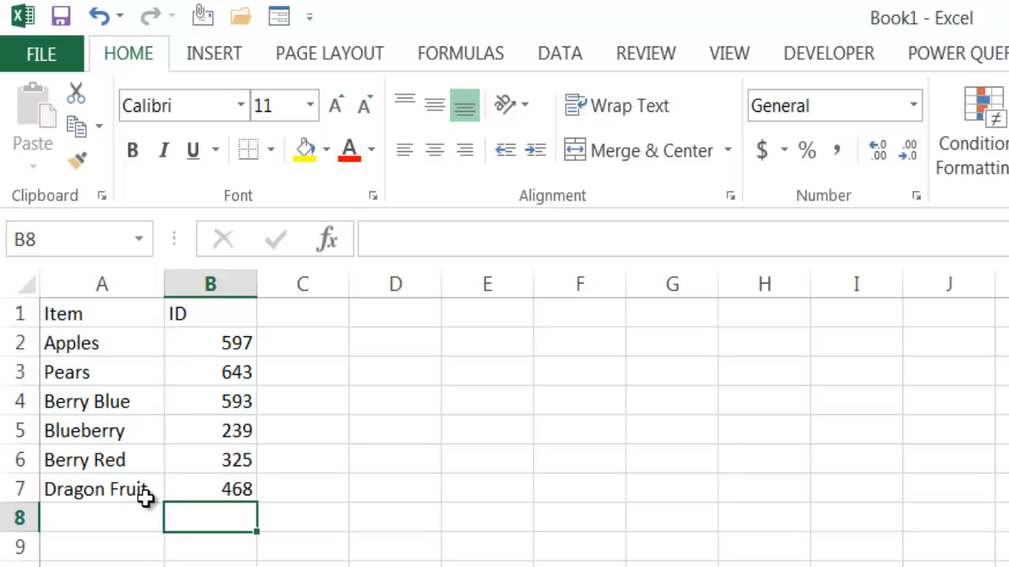
- Enter Items1 in cell A8 and fill the series down column A to Items105 in row 112
click(96, 520)
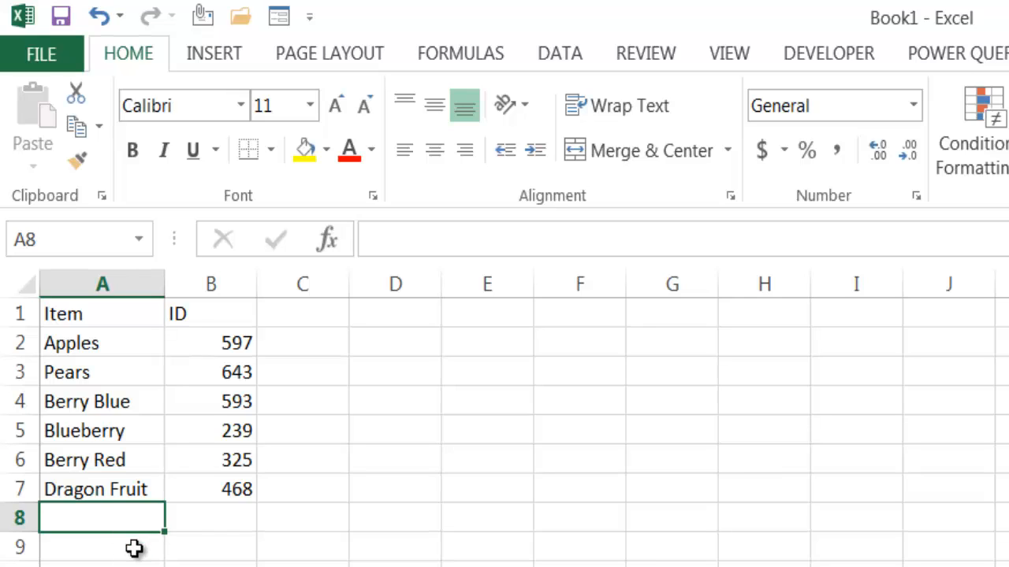
text(Ite)
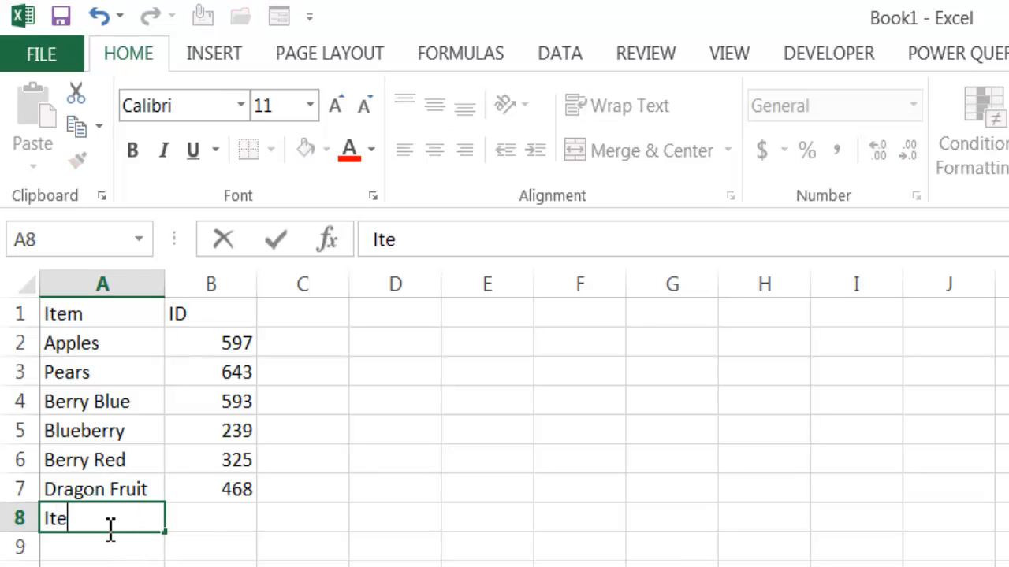
text(ms1)
key(Return)
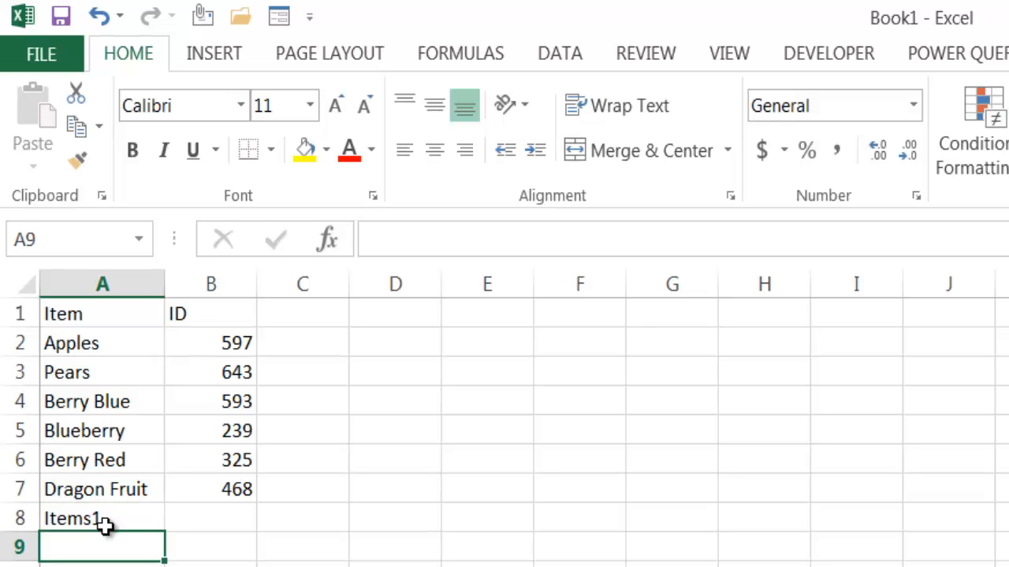
click(118, 522)
drag(130, 426, 131, 561)
- Fill cells B8 to B112 in the ID column with the formula =RANDBETWEEN(10,100)
drag(999, 476, 1000, 189)
drag(101, 279, 118, 510)
text(randb)
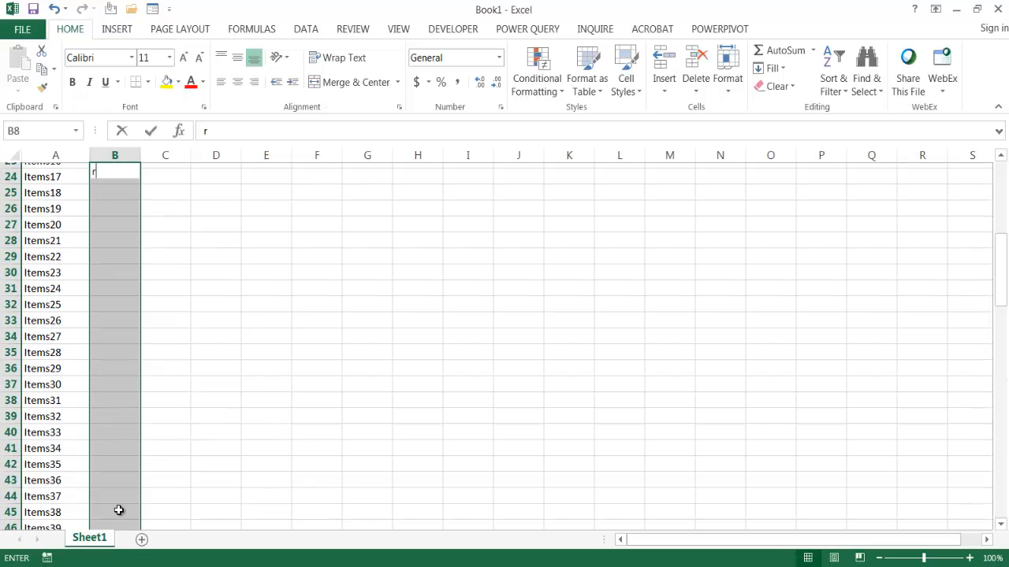
key(BackSpace)
key(BackSpace)
key(BackSpace)
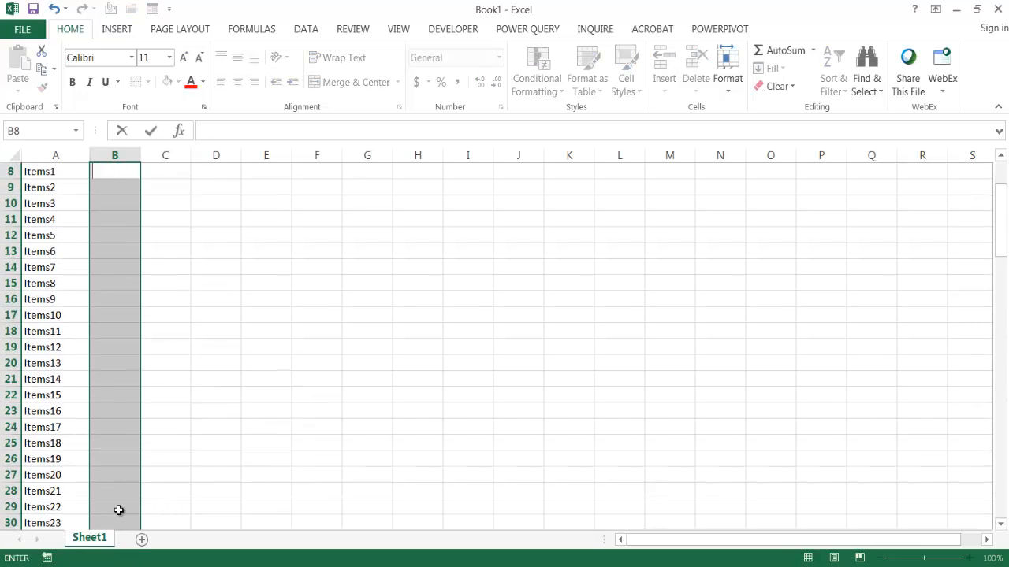
text(=randb)
key(Tab)
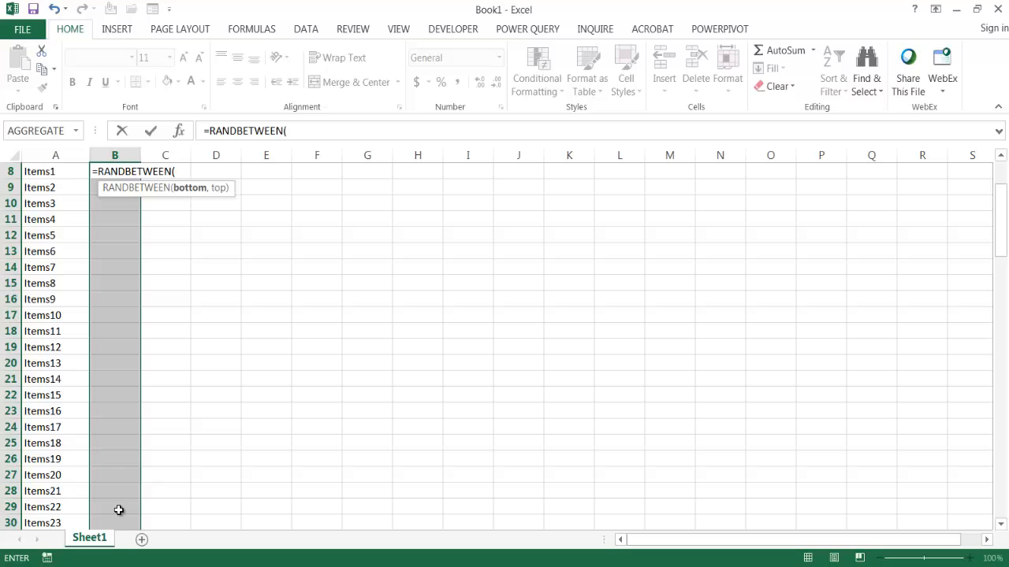
text(10,100))
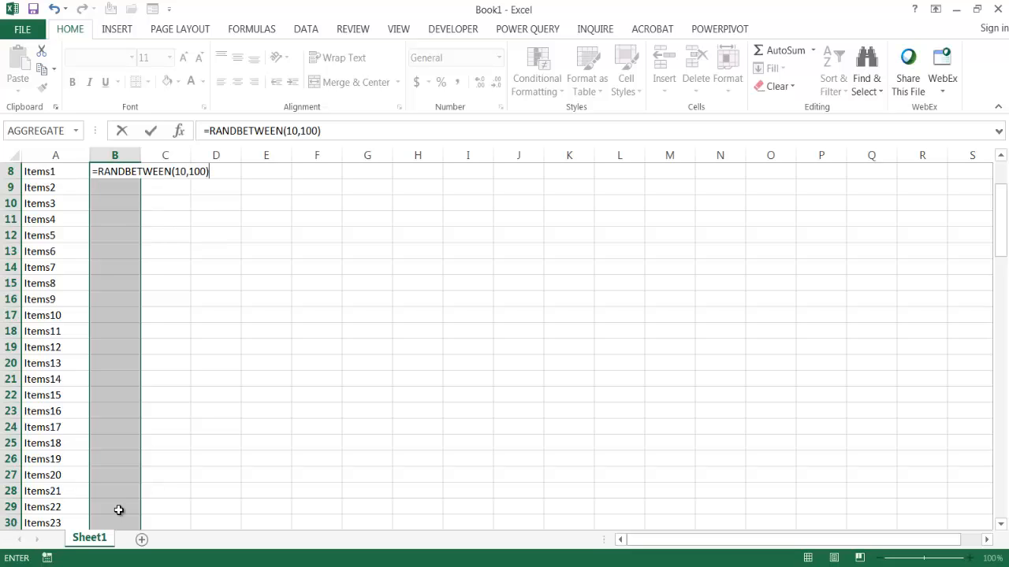
key(ctrl+Return)
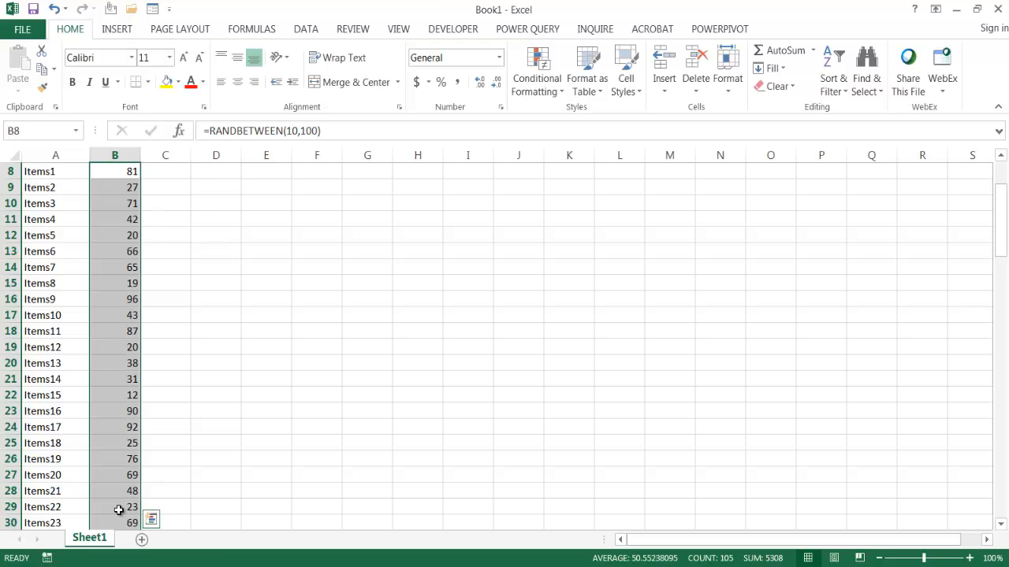
drag(1000, 213, 1002, 156)
click(106, 206)
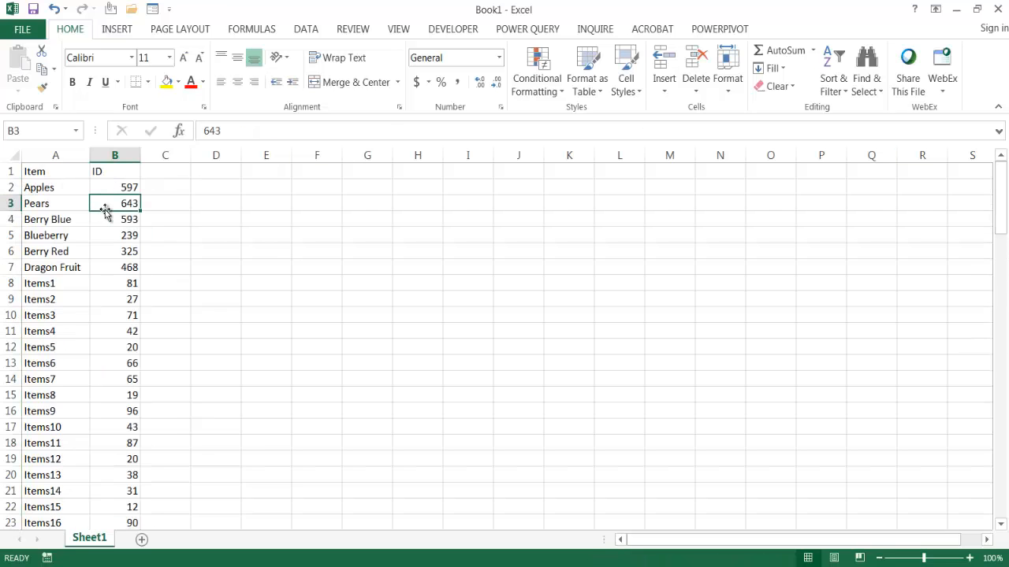
drag(82, 207, 83, 520)
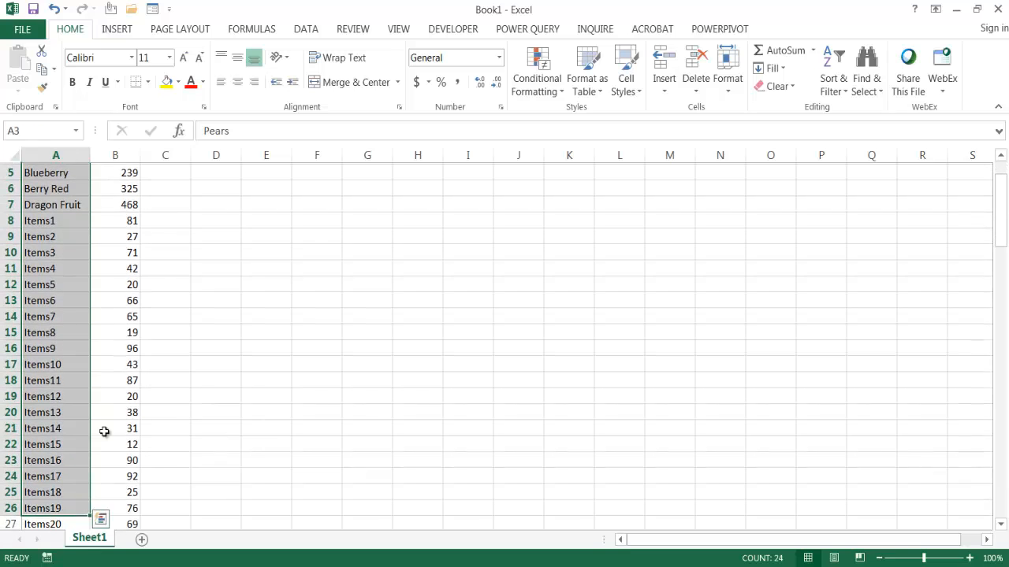
drag(999, 206, 988, 170)
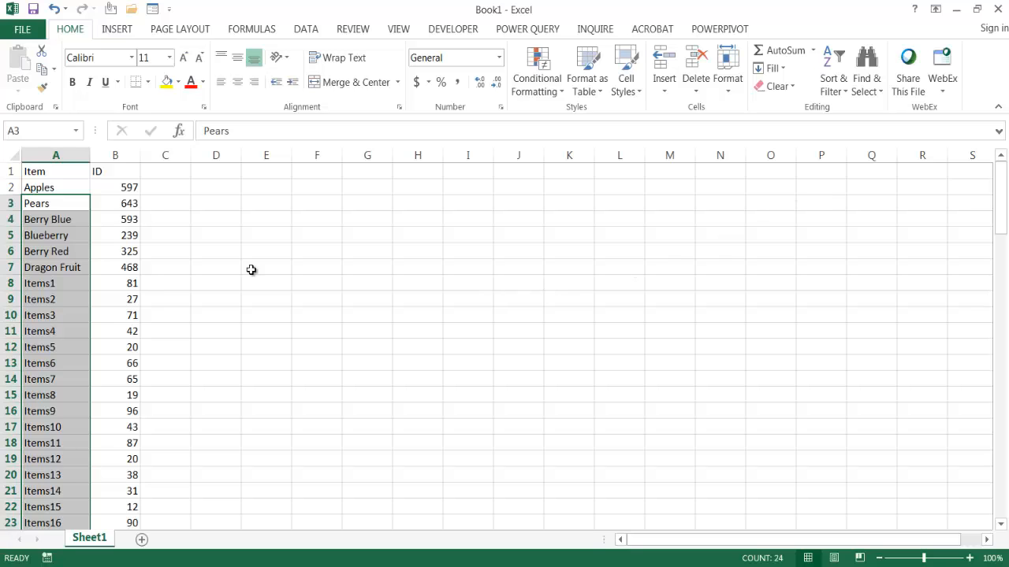
click(93, 255)
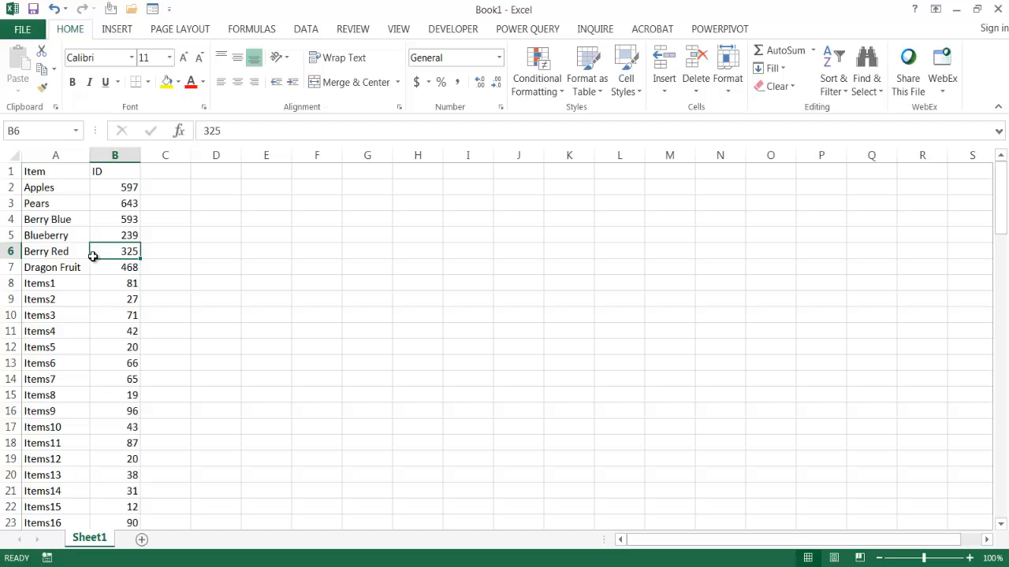
- Add a record below the last list row, in row 113, with the item Items234 and the ID 3467
key(ctrl+Down)
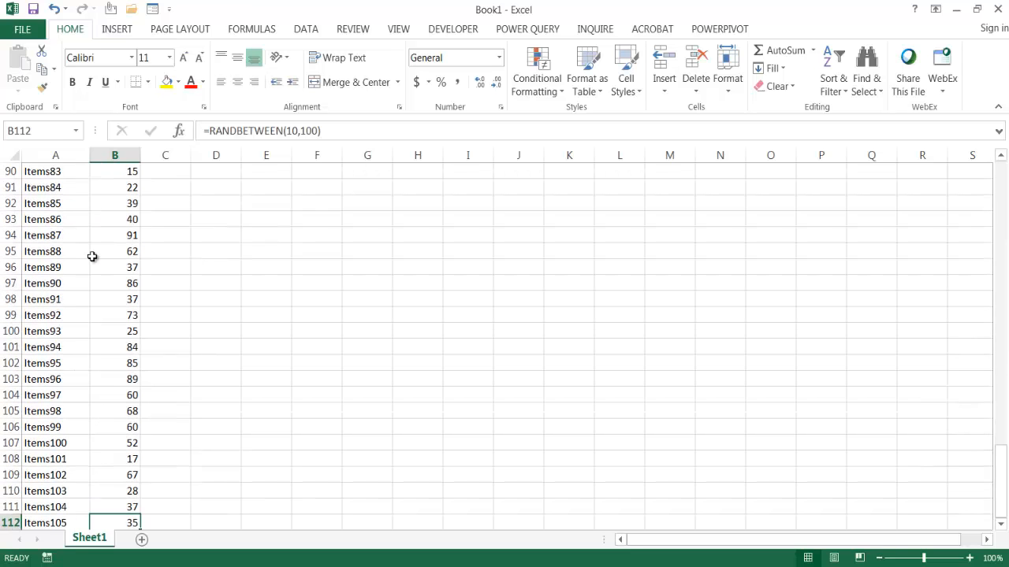
key(Down)
click(45, 518)
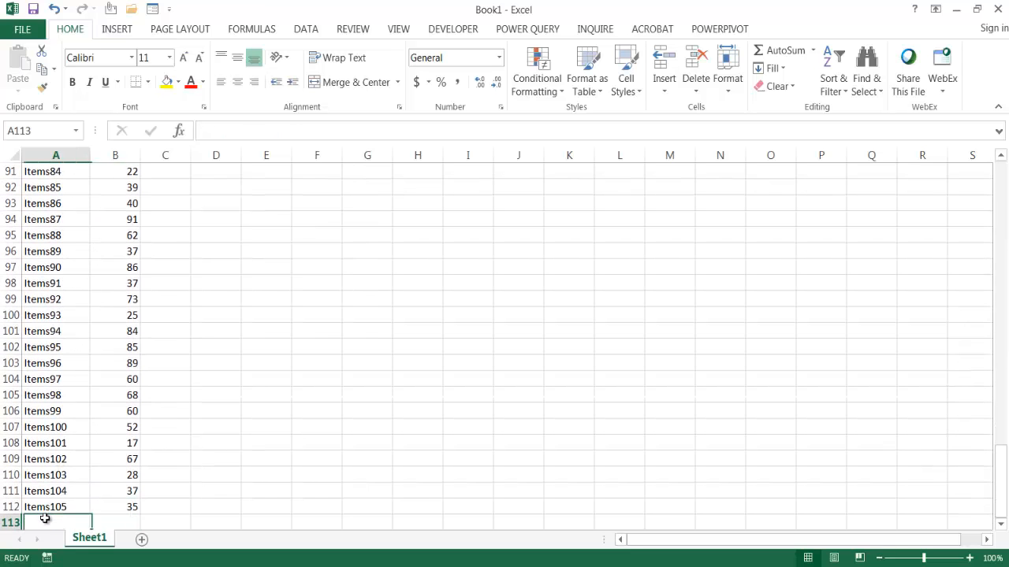
text(Items)
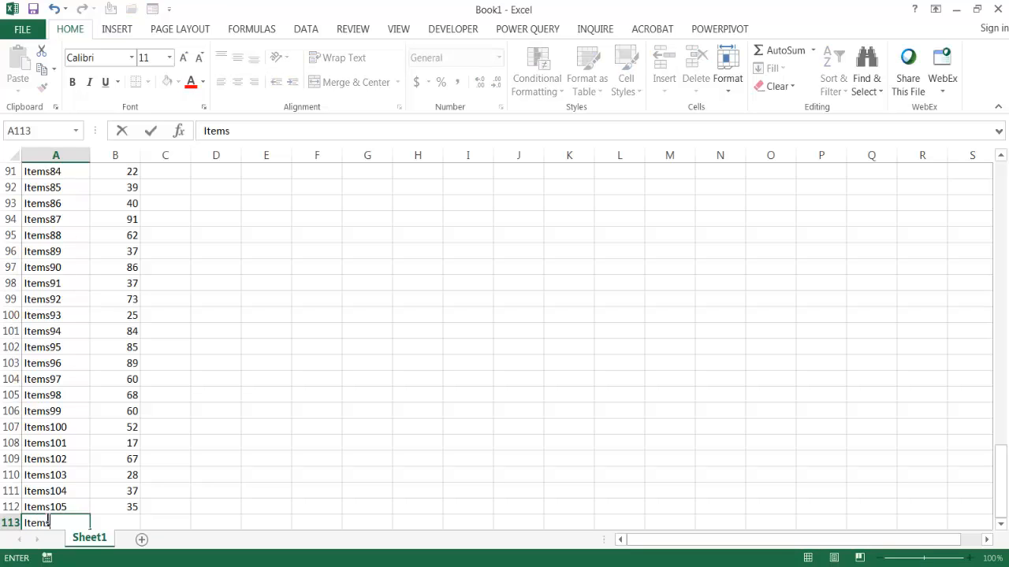
text(234)
click(128, 524)
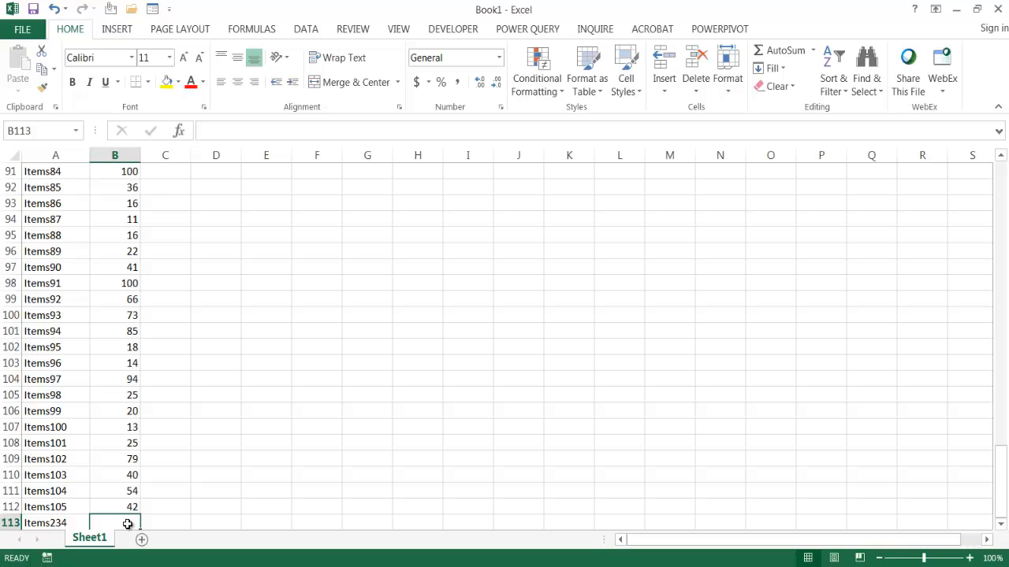
text(34)
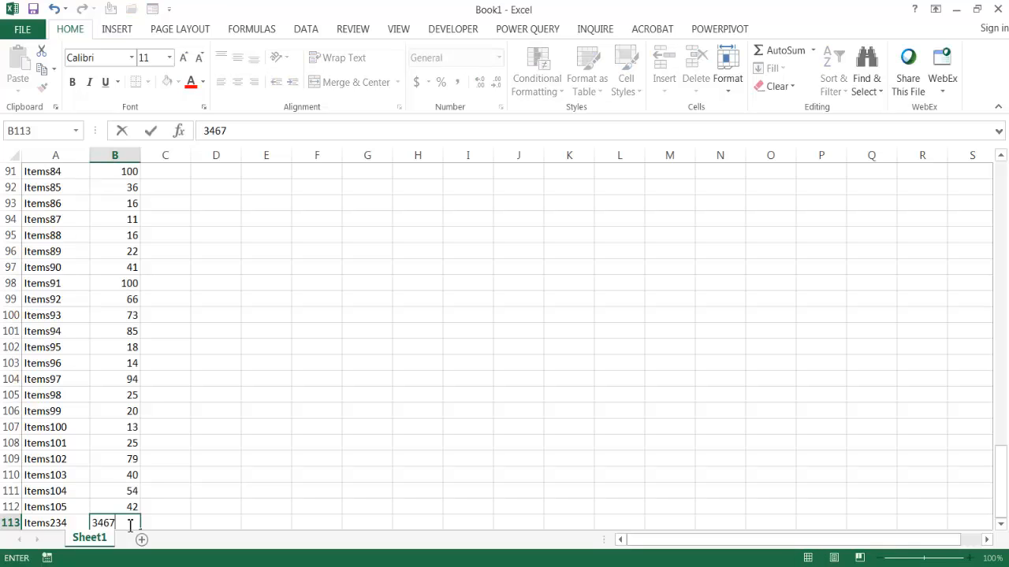
text(67)
key(Return)
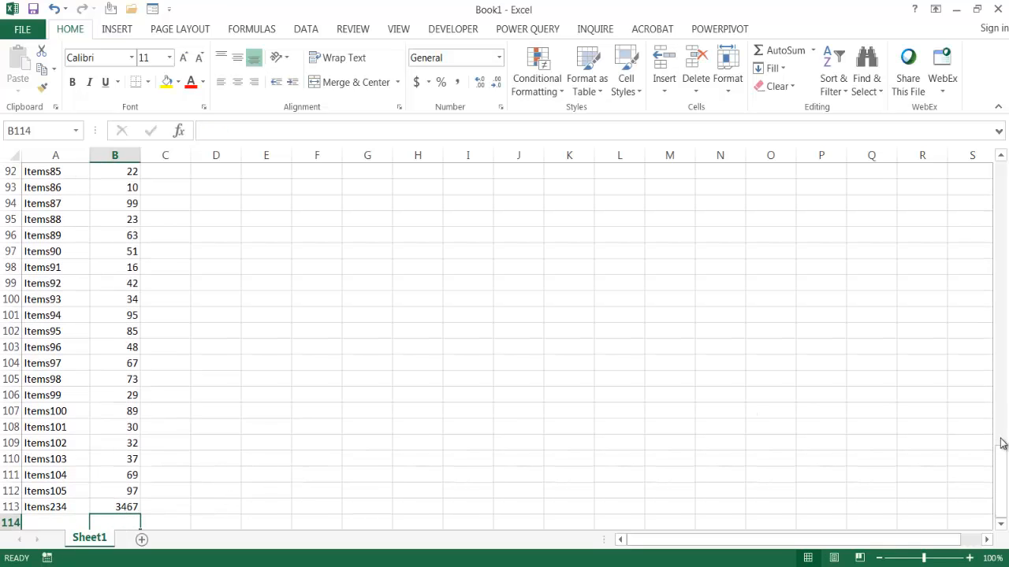
- Open the data entry form for the Item and ID list and move it closer to the data
drag(1002, 443, 1000, 162)
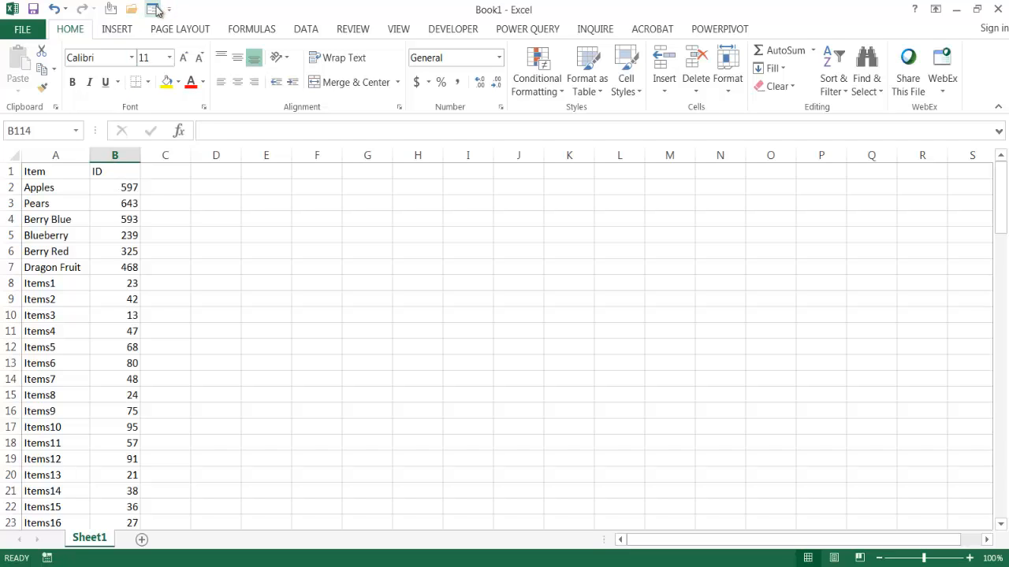
click(94, 297)
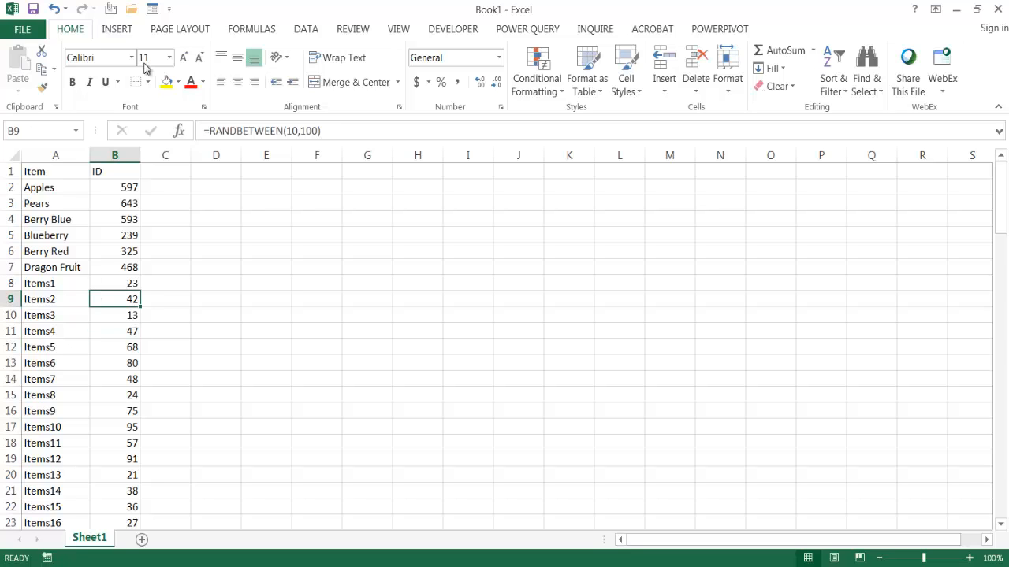
click(153, 10)
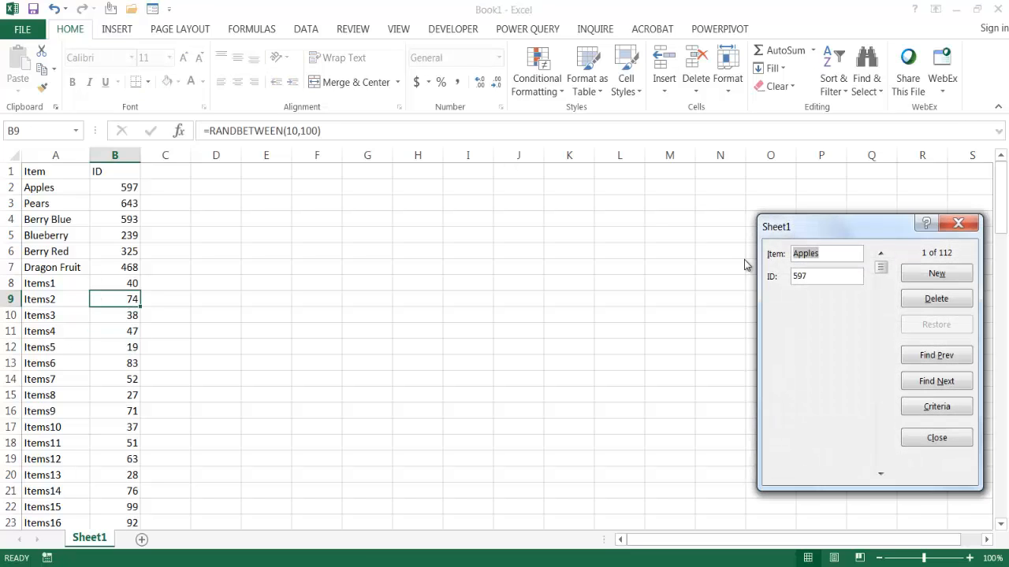
drag(828, 223, 560, 196)
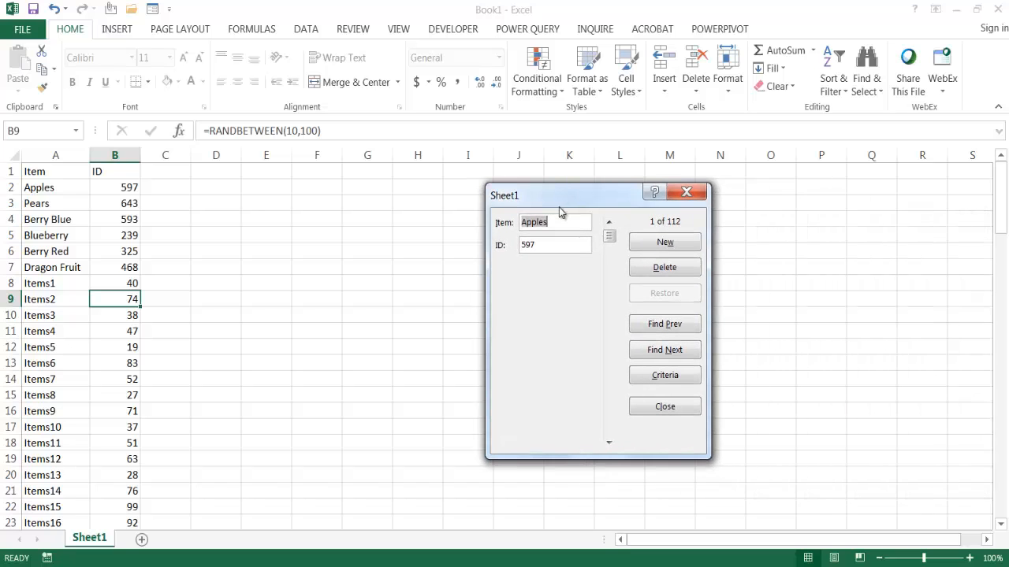
- Add a new record with the item Item1000 and the ID 1234 through the data form, and select it in row 114
click(662, 243)
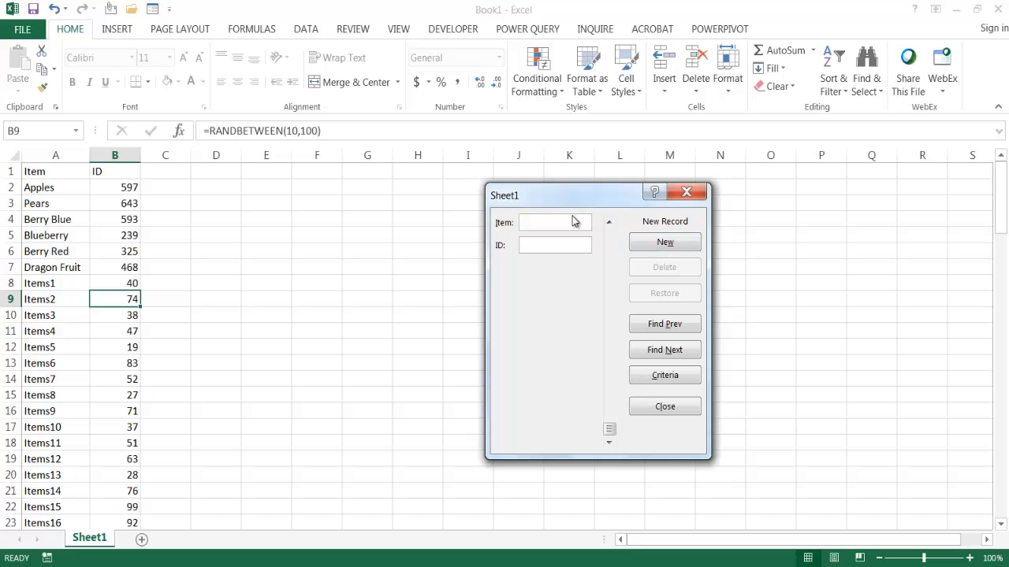
text(Item)
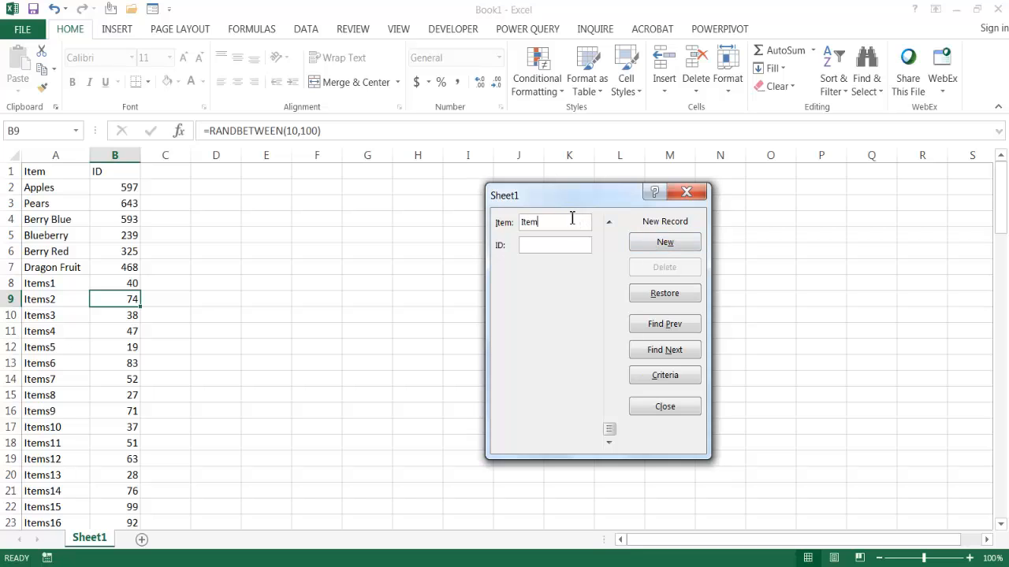
text(1000)
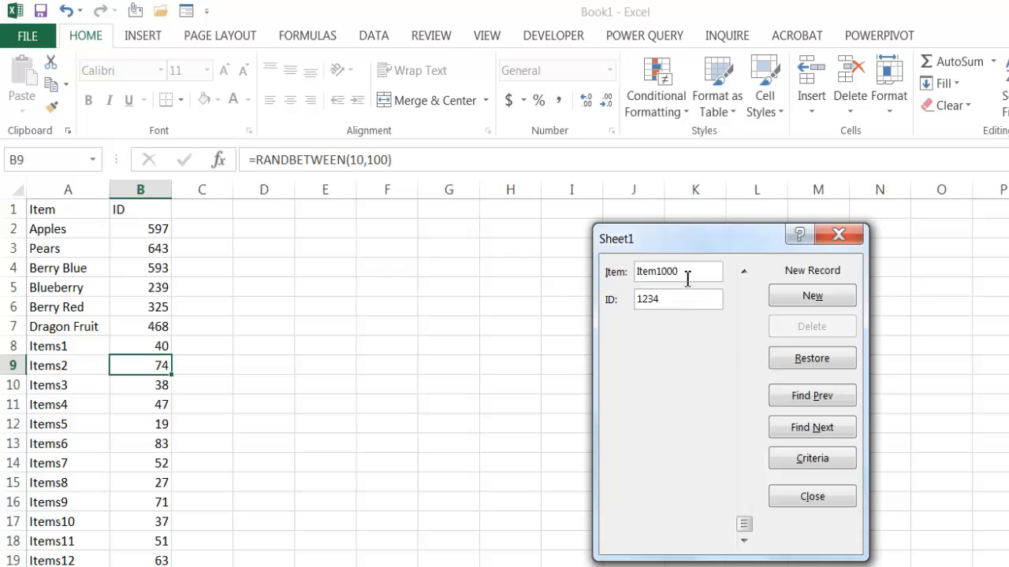
click(658, 271)
key(Tab)
click(683, 272)
key(Return)
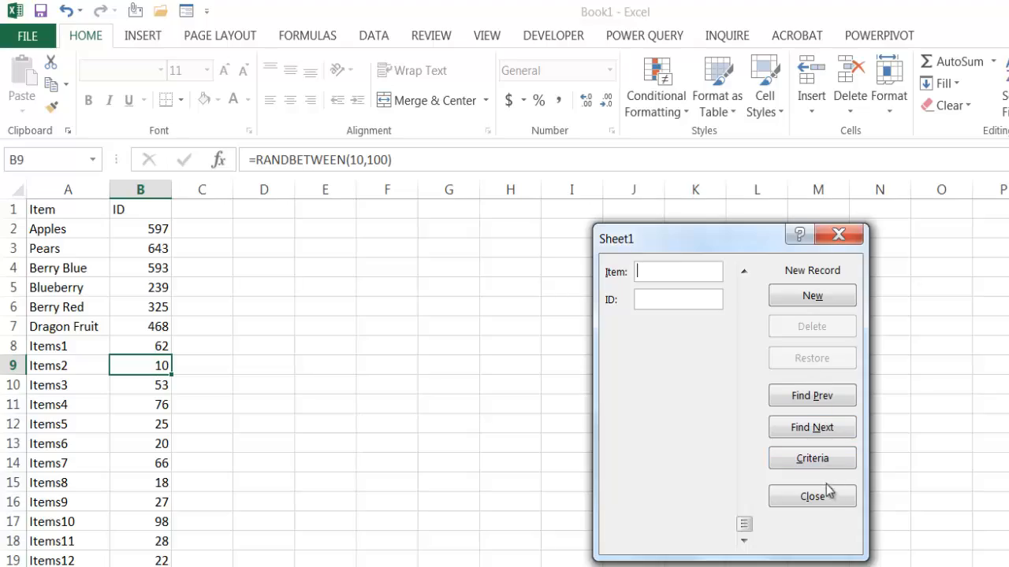
click(828, 492)
drag(1002, 207, 1002, 465)
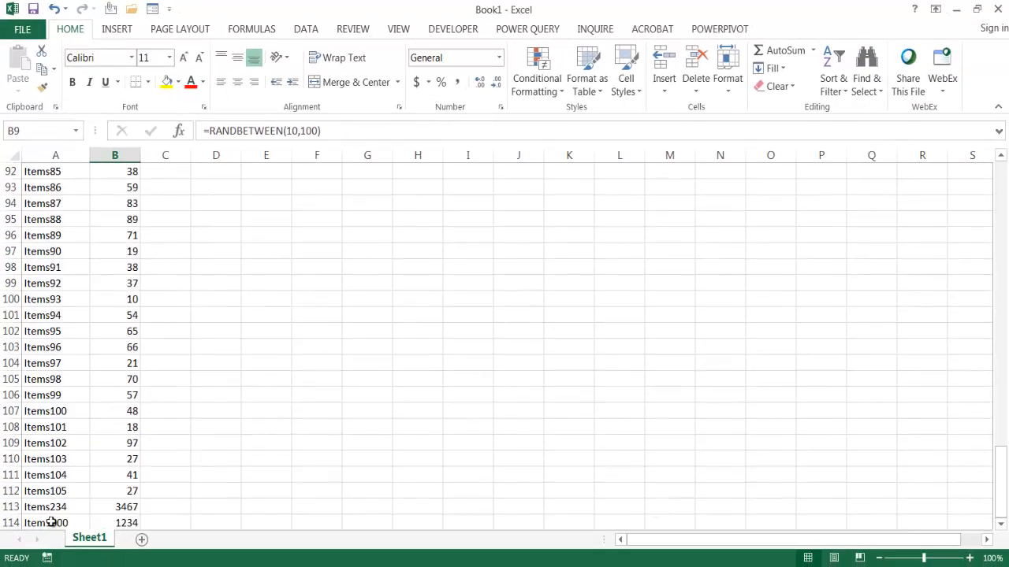
drag(51, 523, 107, 527)
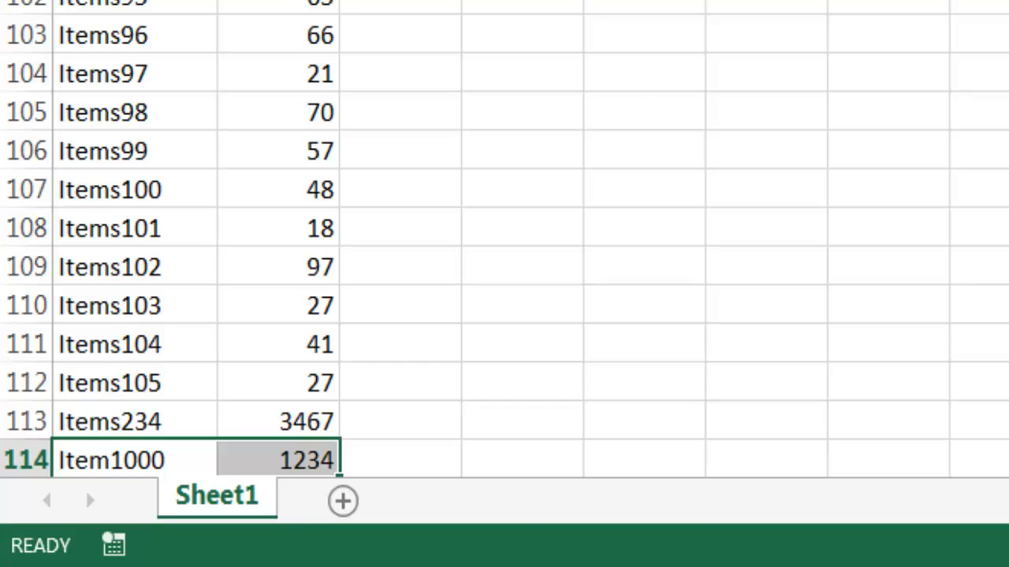
scroll(505, 239, up, 20)
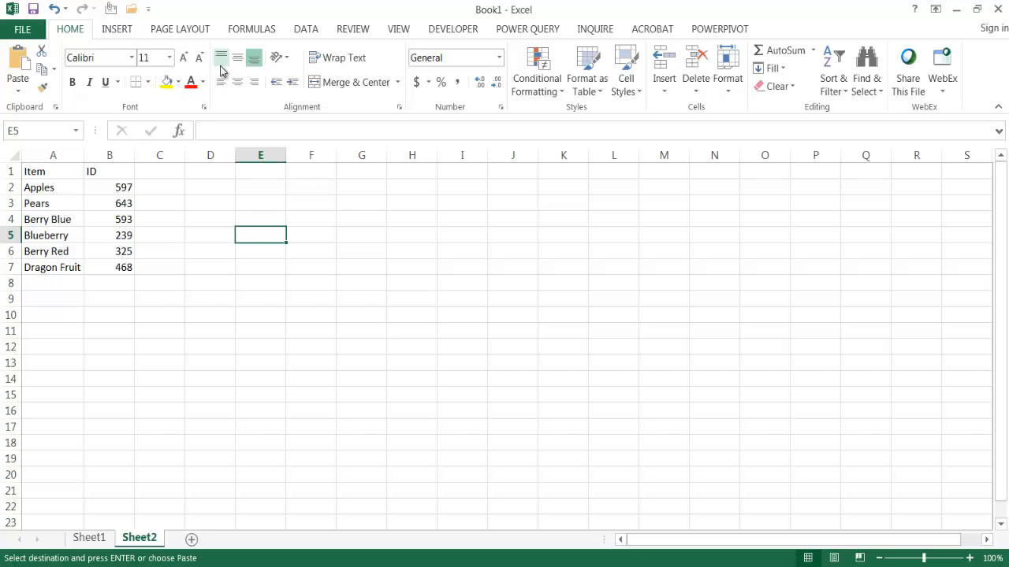
- Add the Form command from the All Commands list to the Quick Access Toolbar for all documents
click(148, 11)
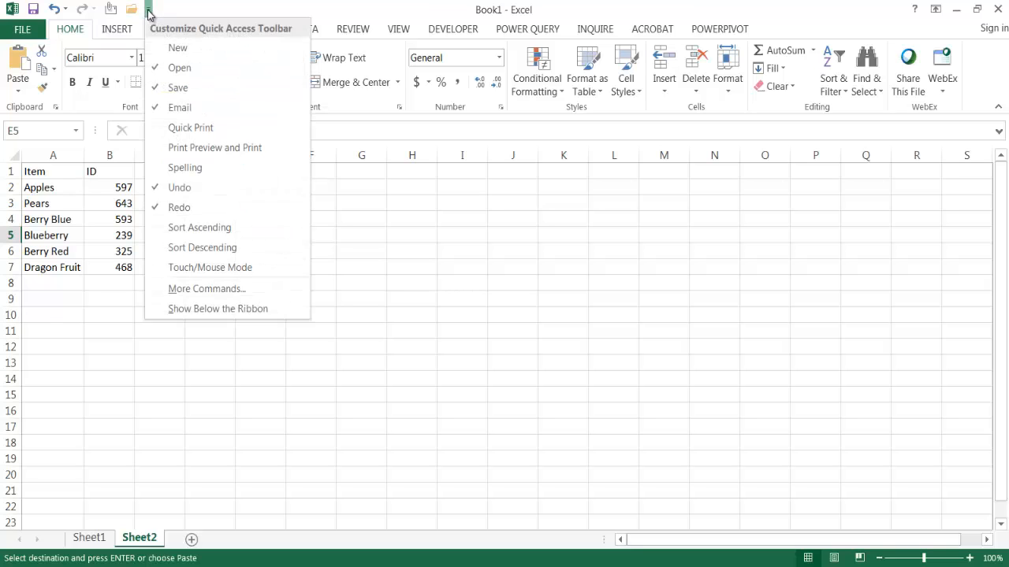
click(241, 290)
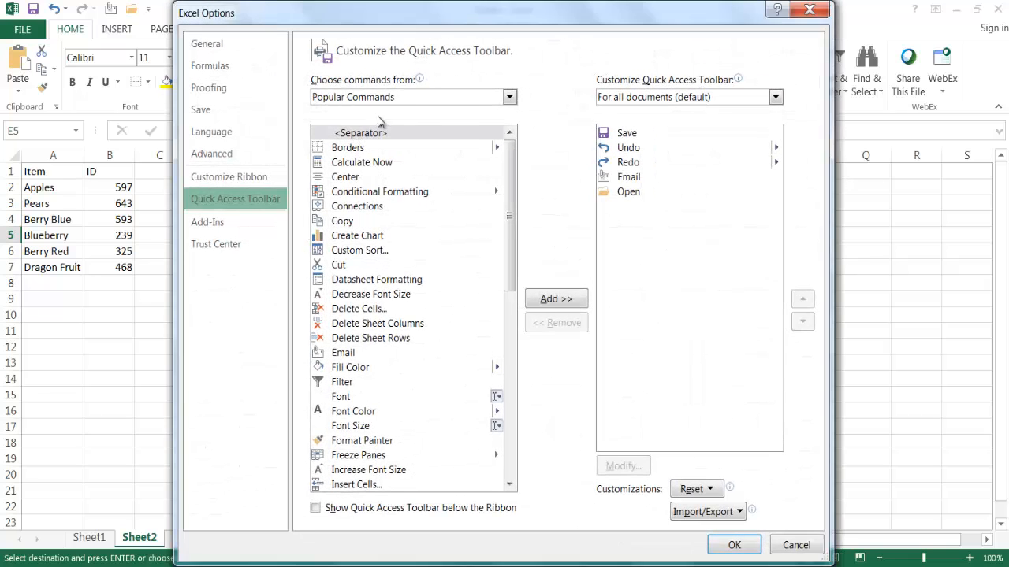
click(509, 97)
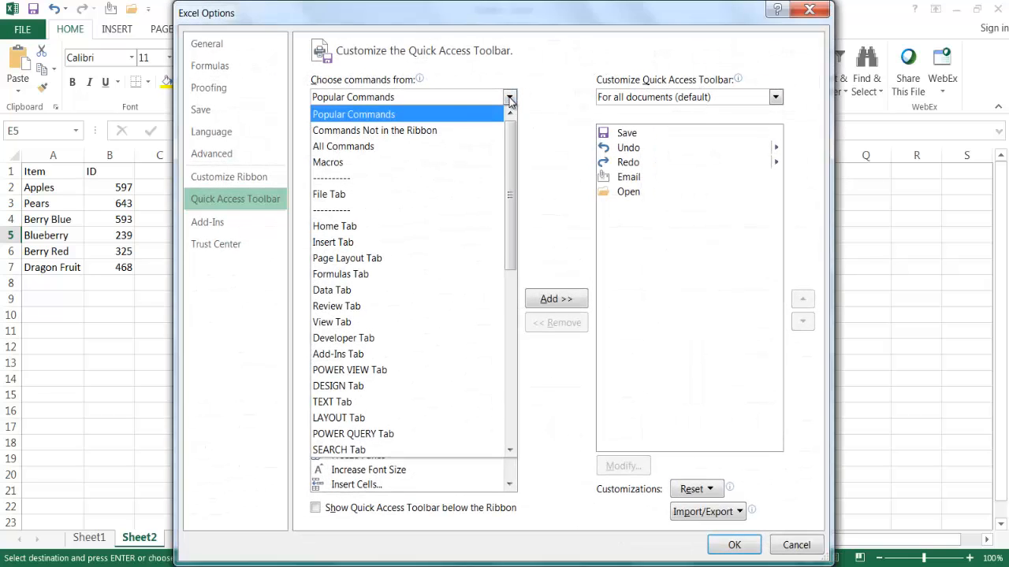
click(412, 147)
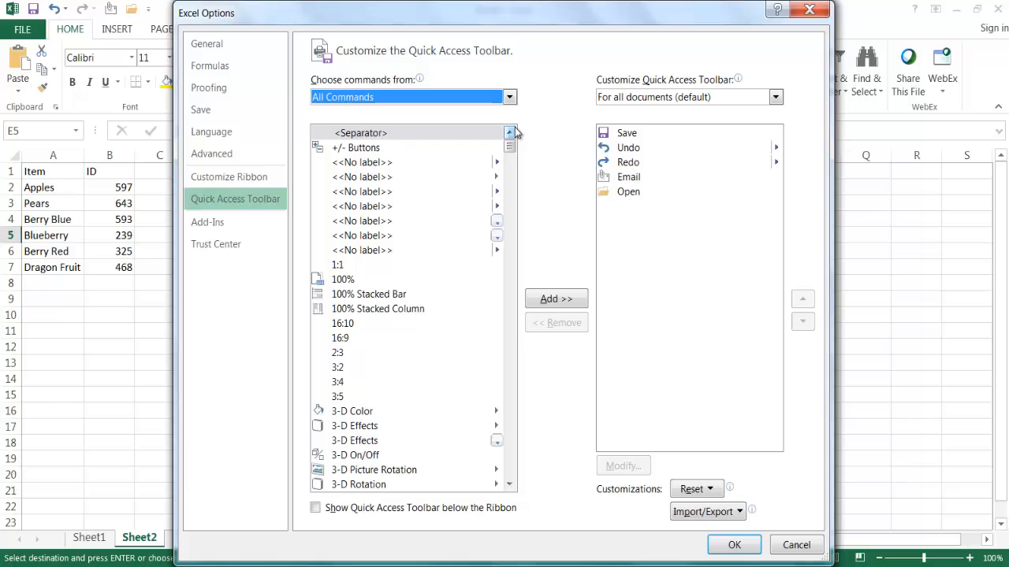
drag(510, 146, 505, 261)
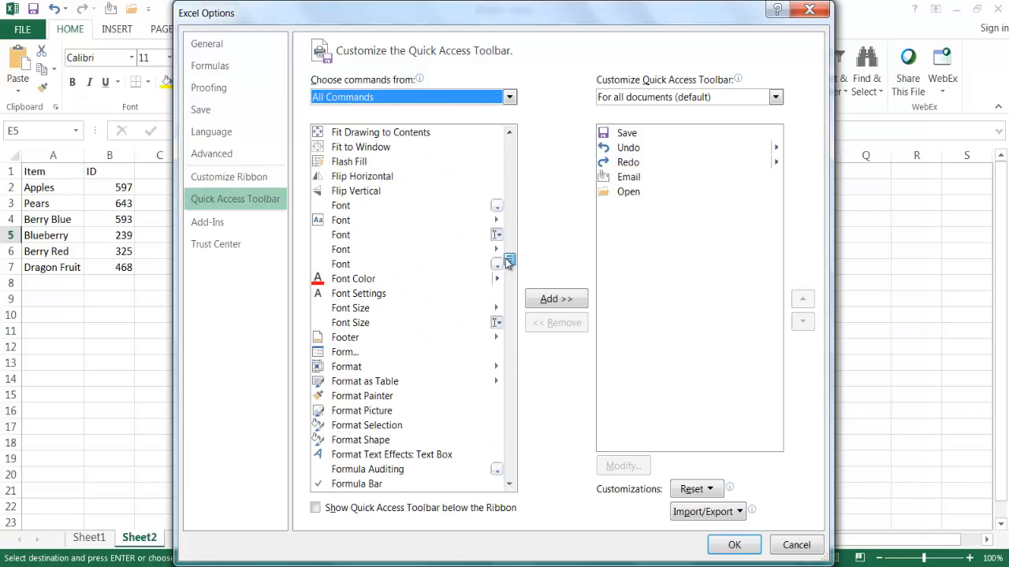
click(344, 354)
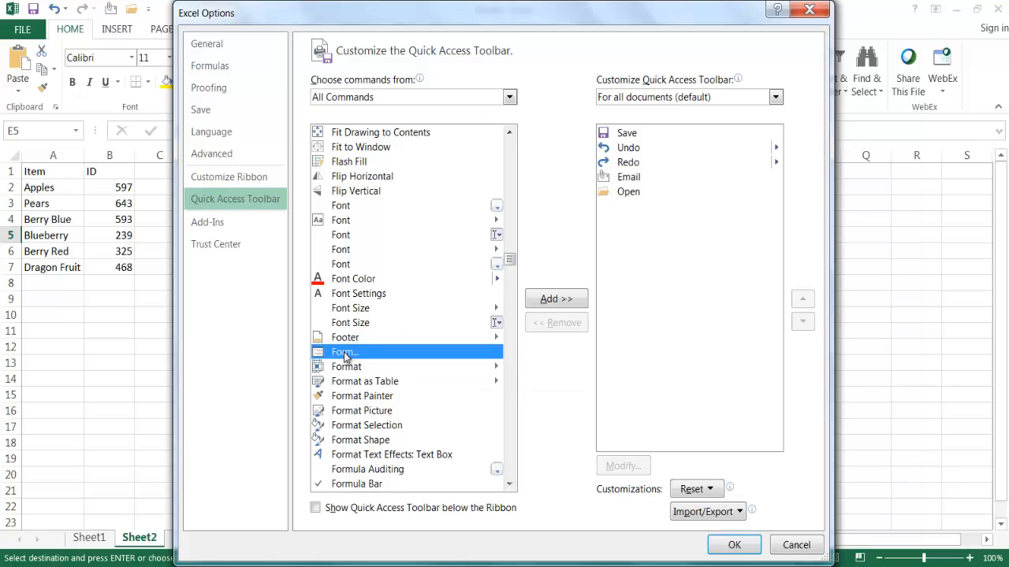
click(556, 299)
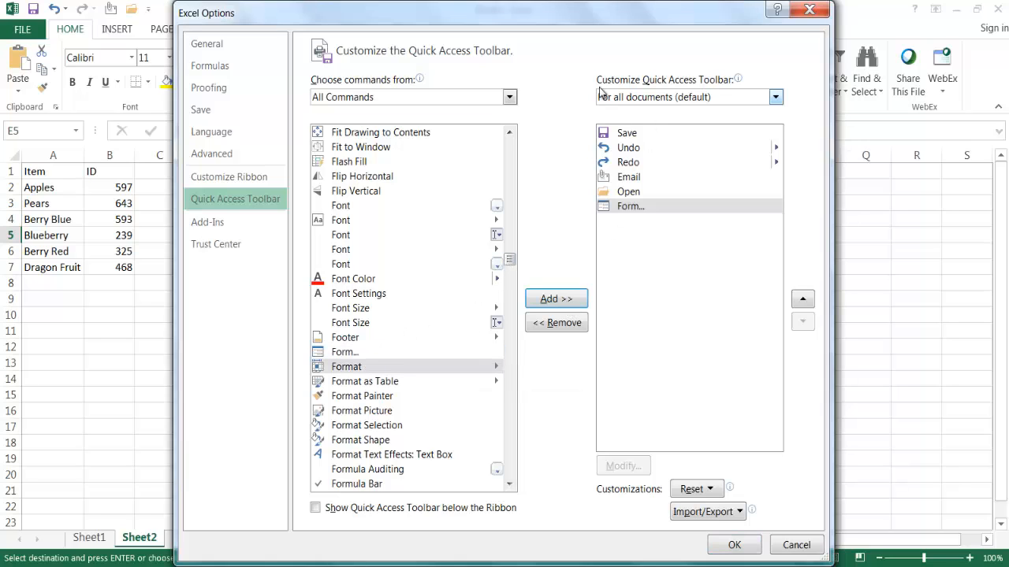
mouse_move(714, 82)
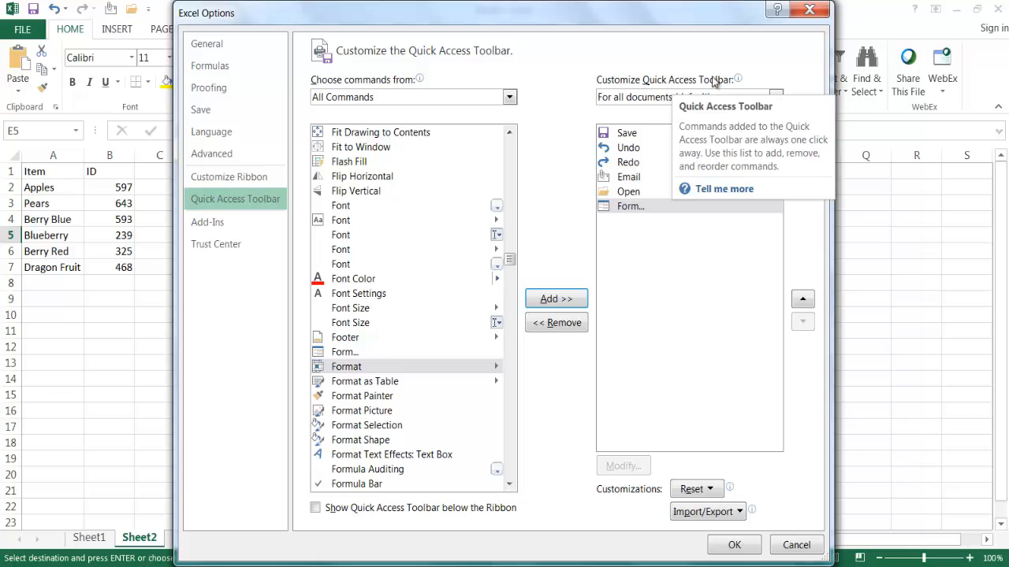
click(733, 545)
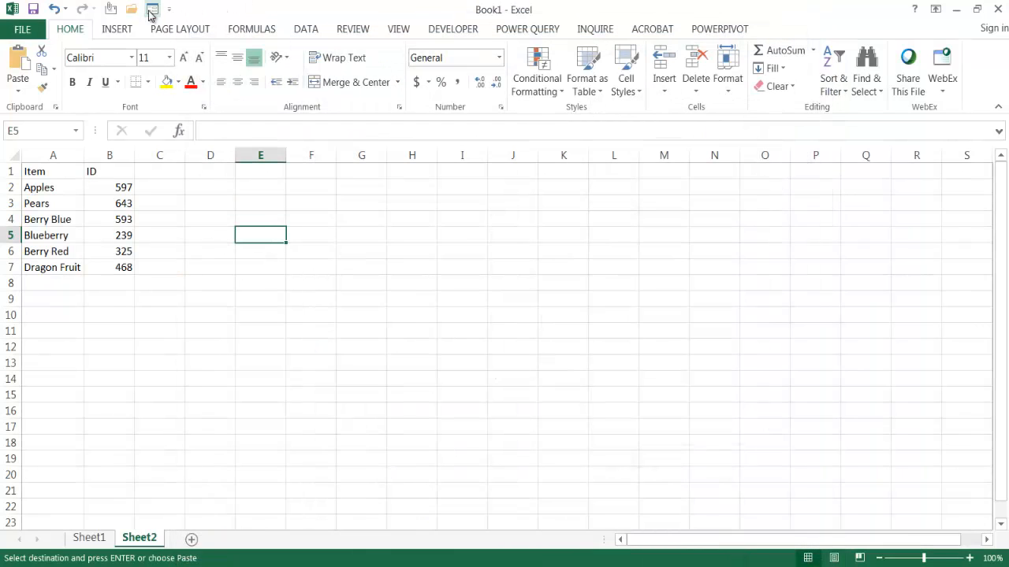
- Open the data entry form for the Sheet2 list with cell A4 inside the data selected
click(153, 9)
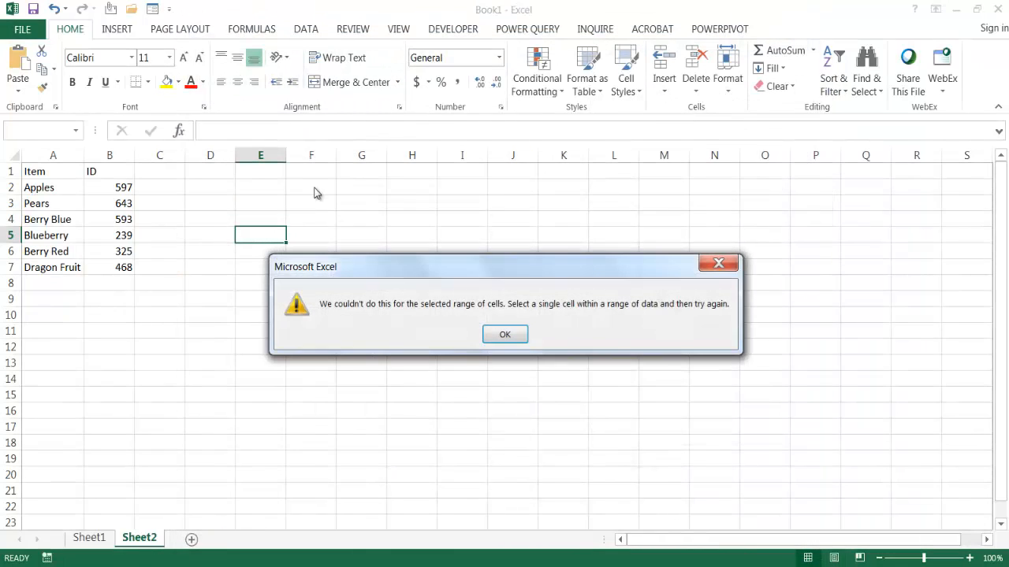
click(509, 335)
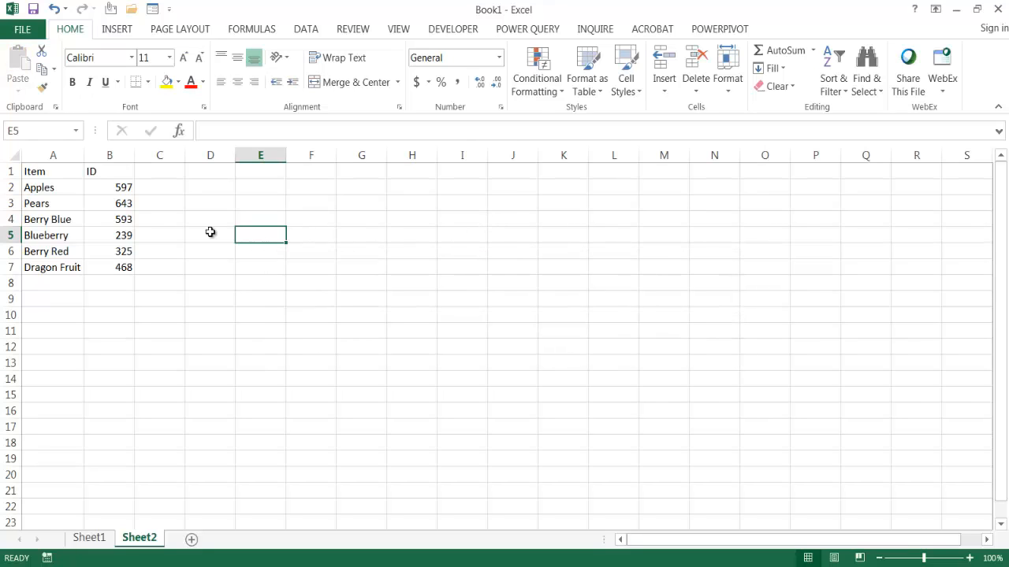
click(71, 221)
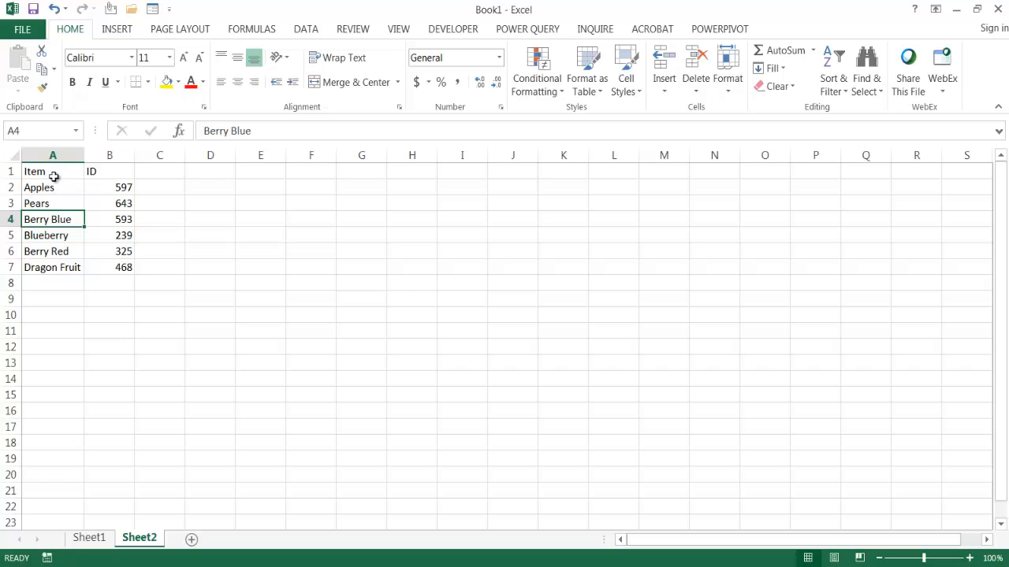
click(153, 9)
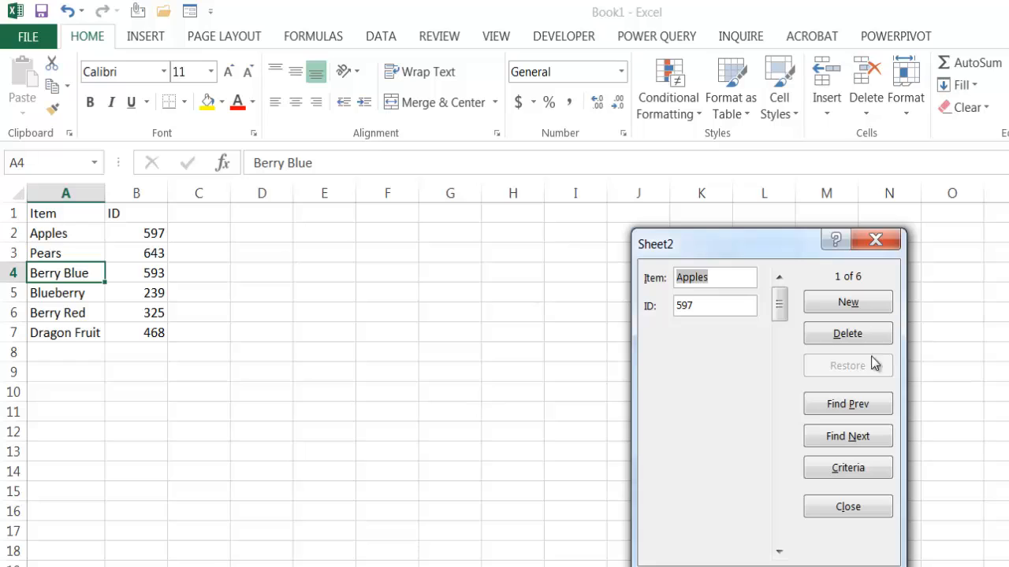
- Add a new record with the item Olives and the ID 12345 to the Sheet2 list, and close the form
click(840, 308)
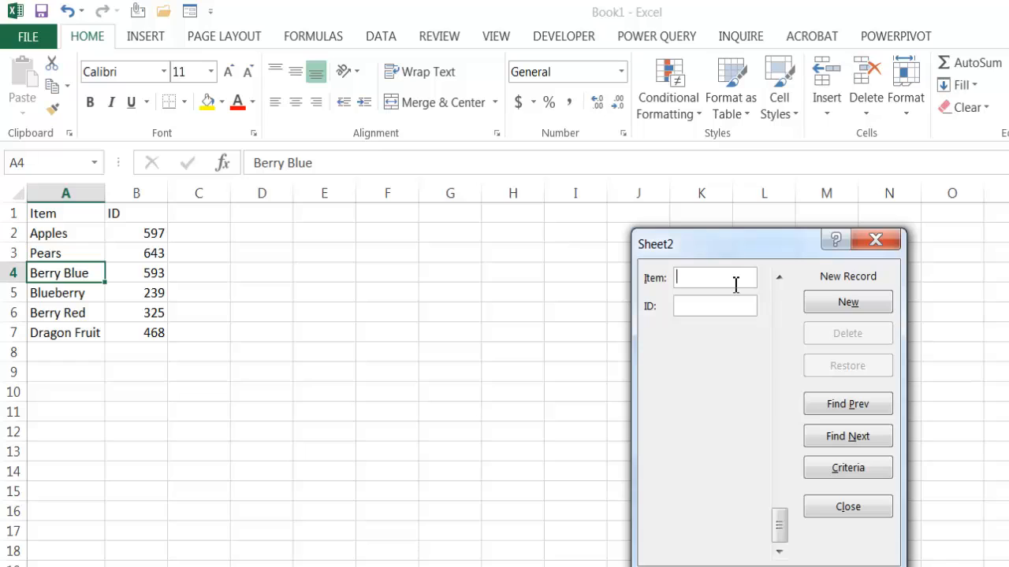
text(Olives)
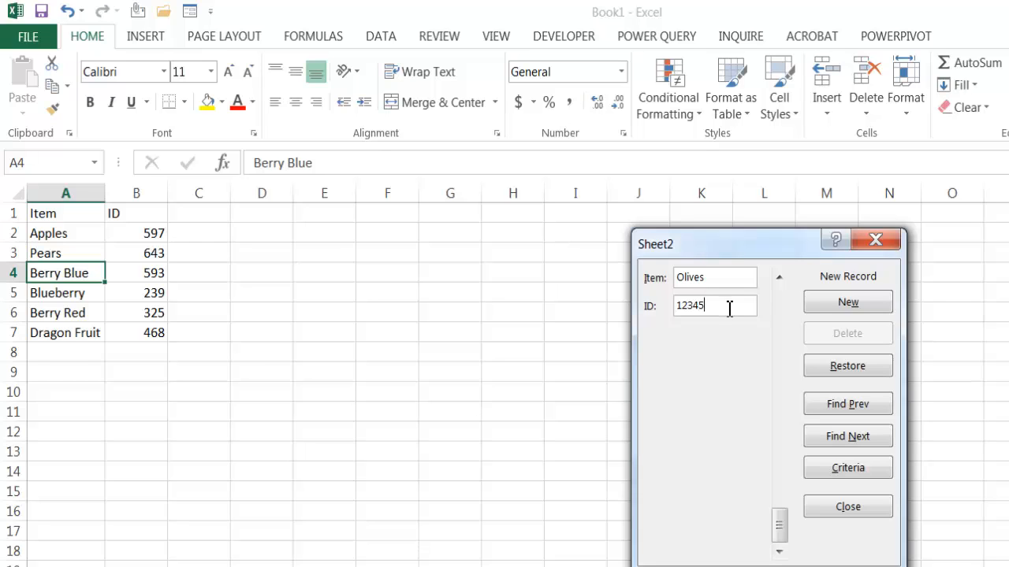
key(Return)
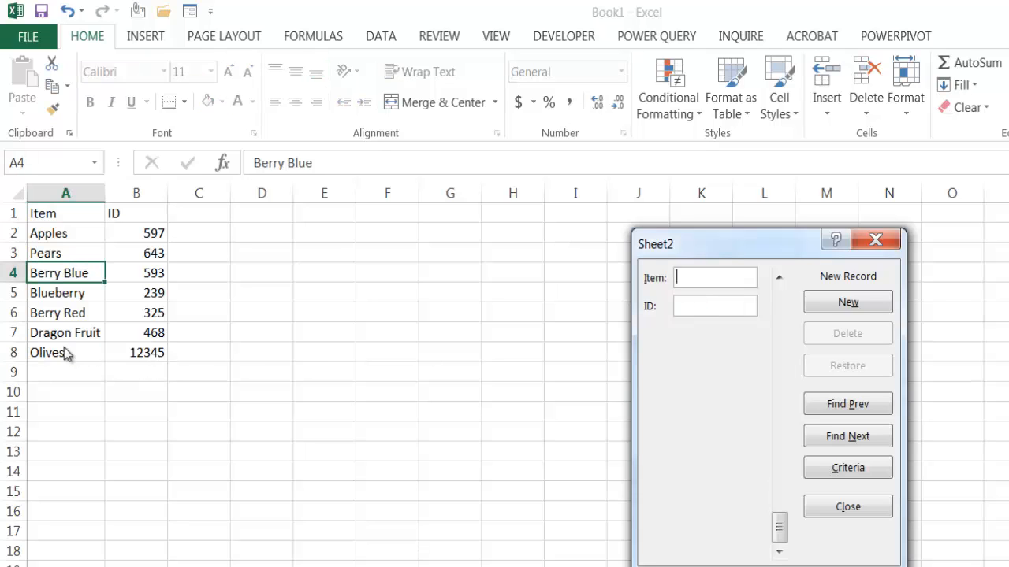
click(848, 508)
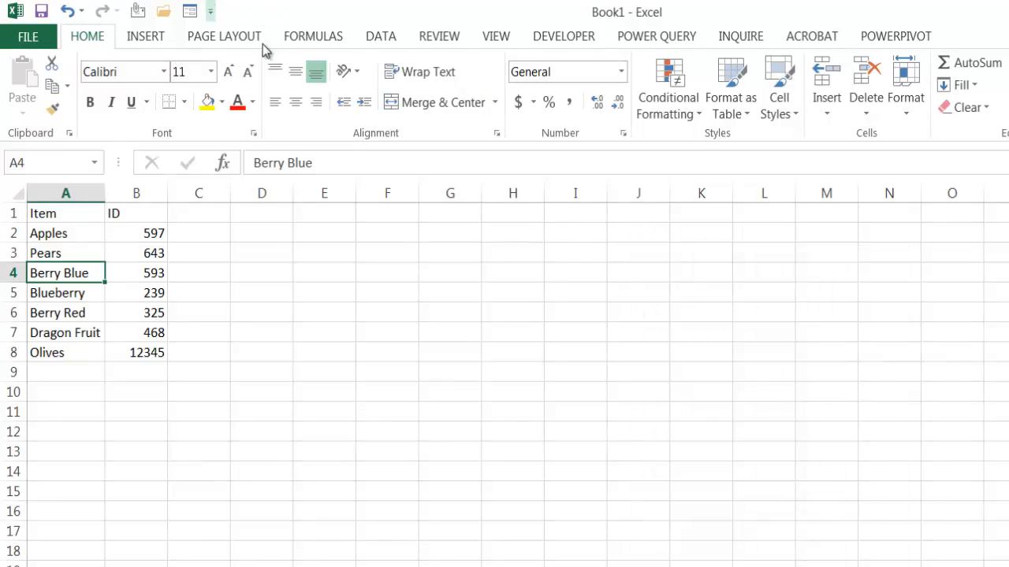
- Remove the Form command from the Quick Access Toolbar
right_click(190, 13)
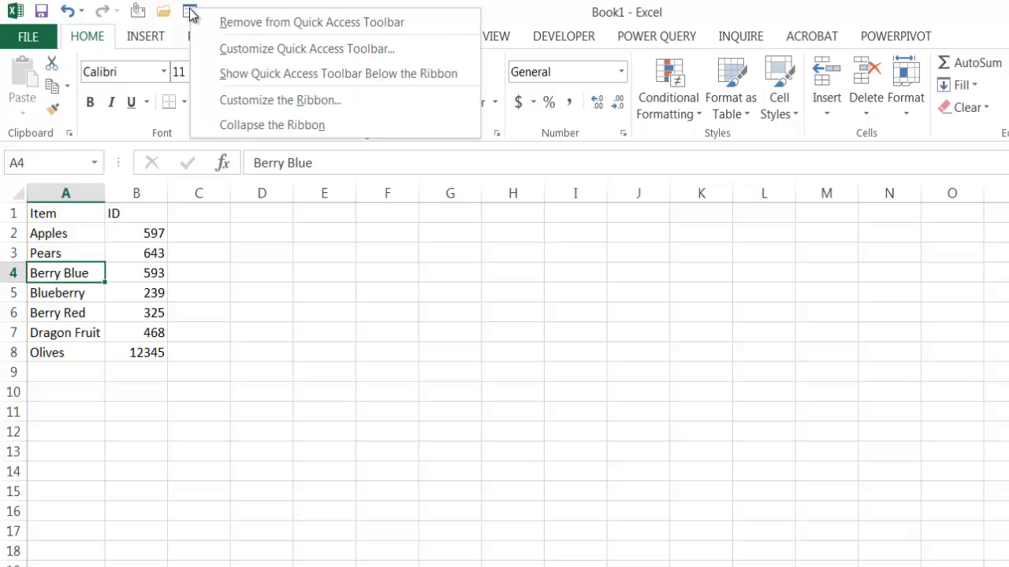
click(230, 27)
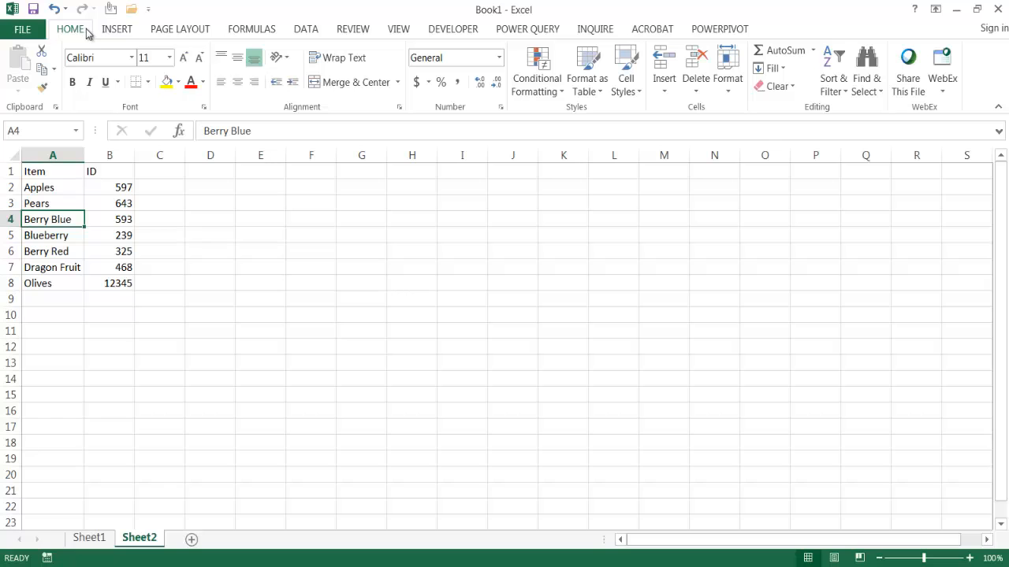
- Try to add the Form command from All Commands directly to the Home tab of the ribbon, without a custom group
right_click(88, 33)
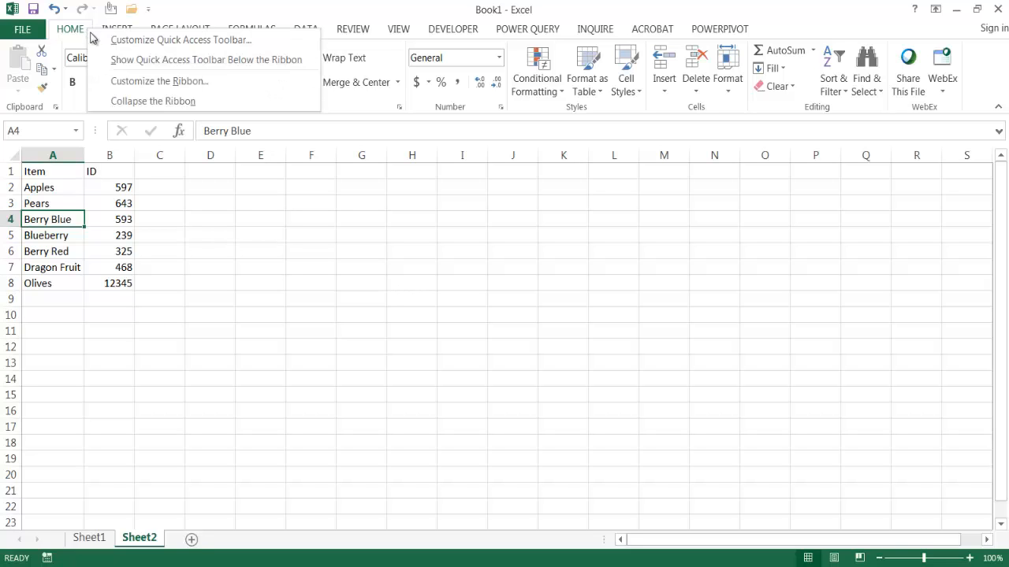
click(148, 82)
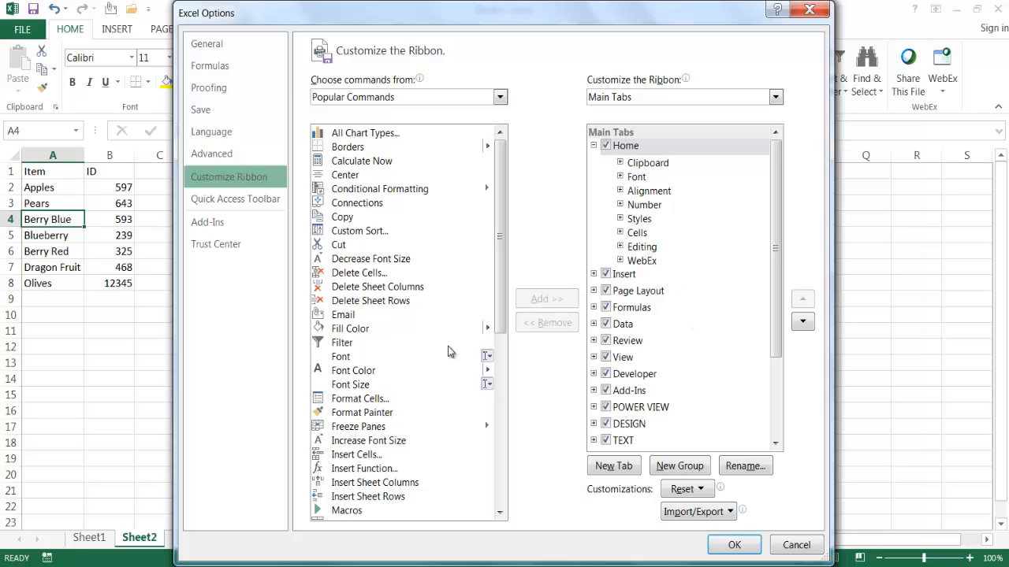
click(499, 97)
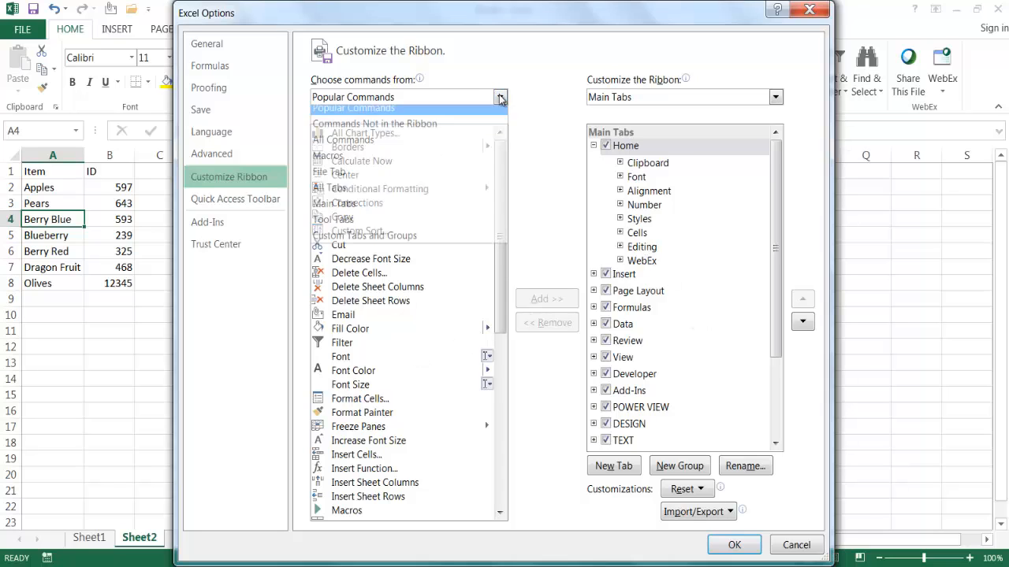
click(394, 146)
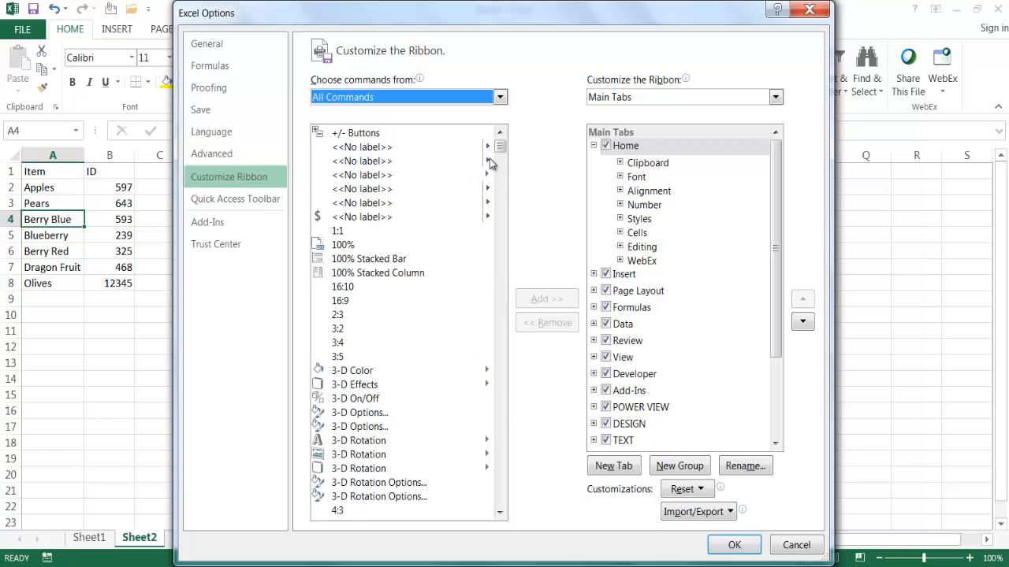
drag(500, 150, 495, 276)
click(352, 167)
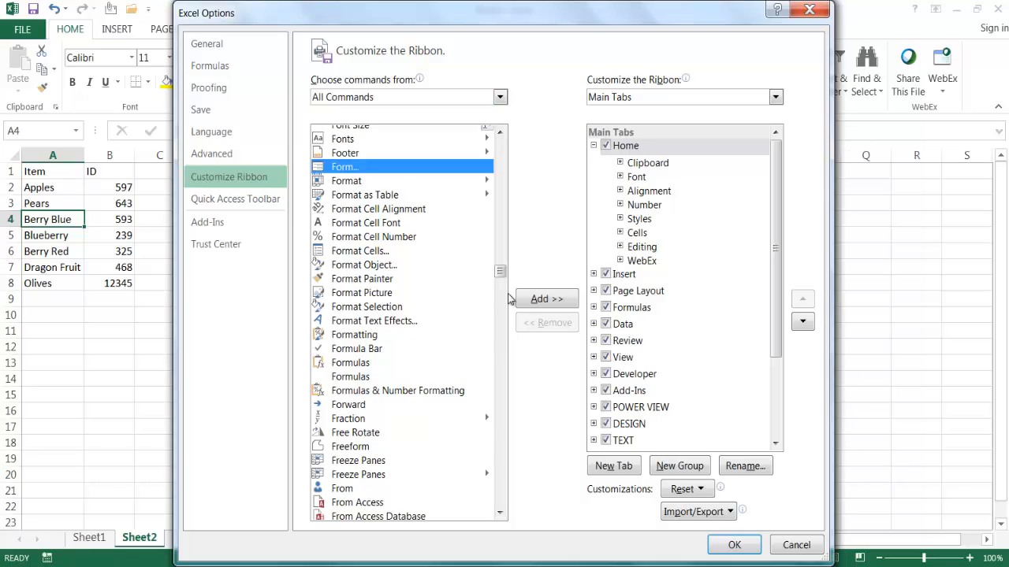
click(545, 308)
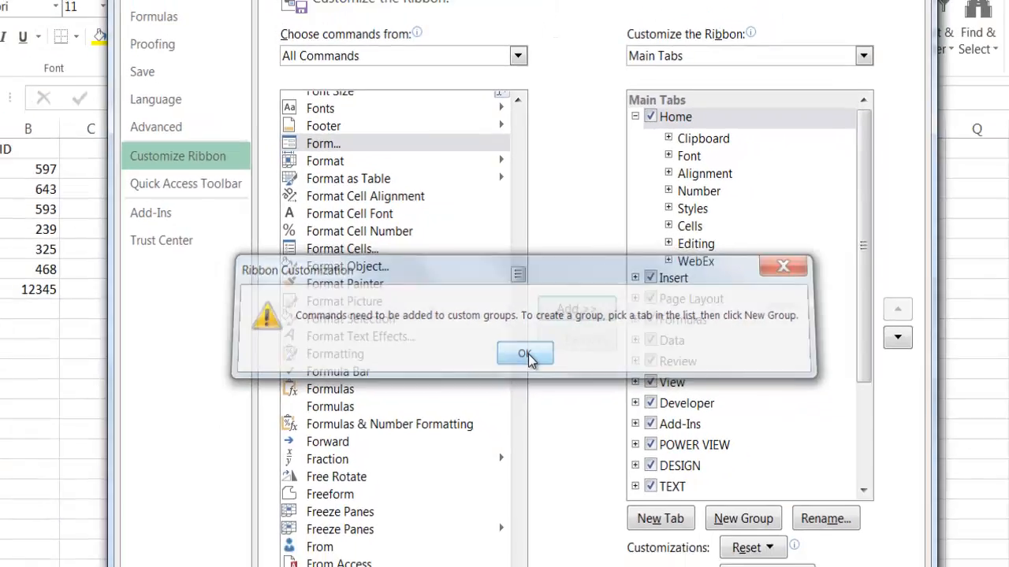
click(554, 383)
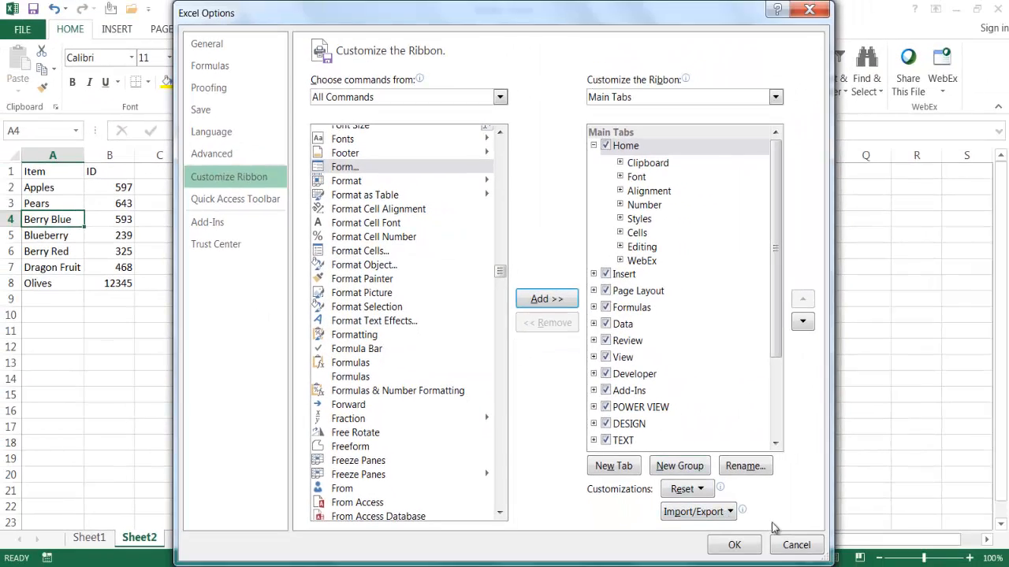
click(797, 546)
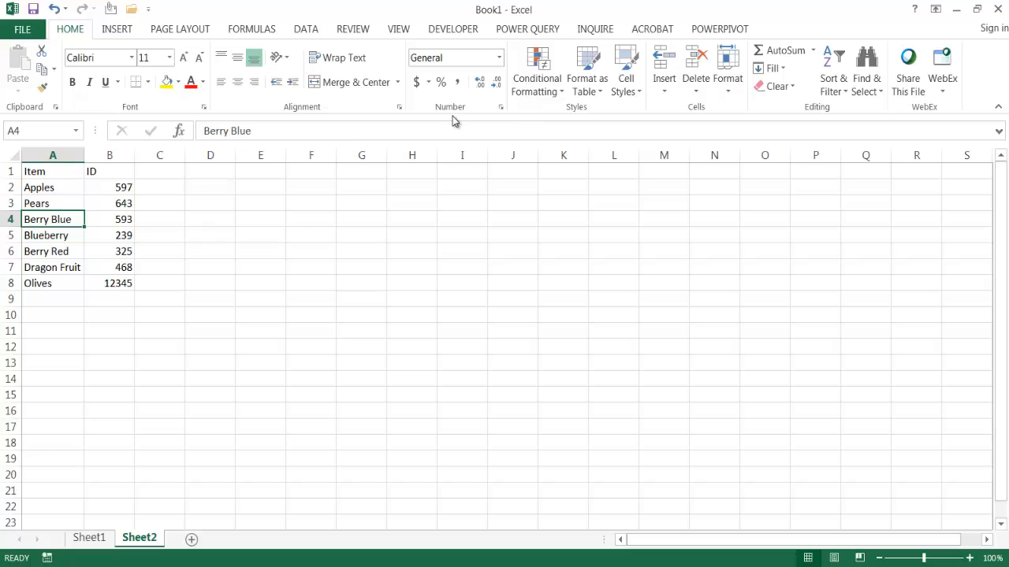
- Open the ribbon customization options and select the Form command from All Commands
right_click(89, 35)
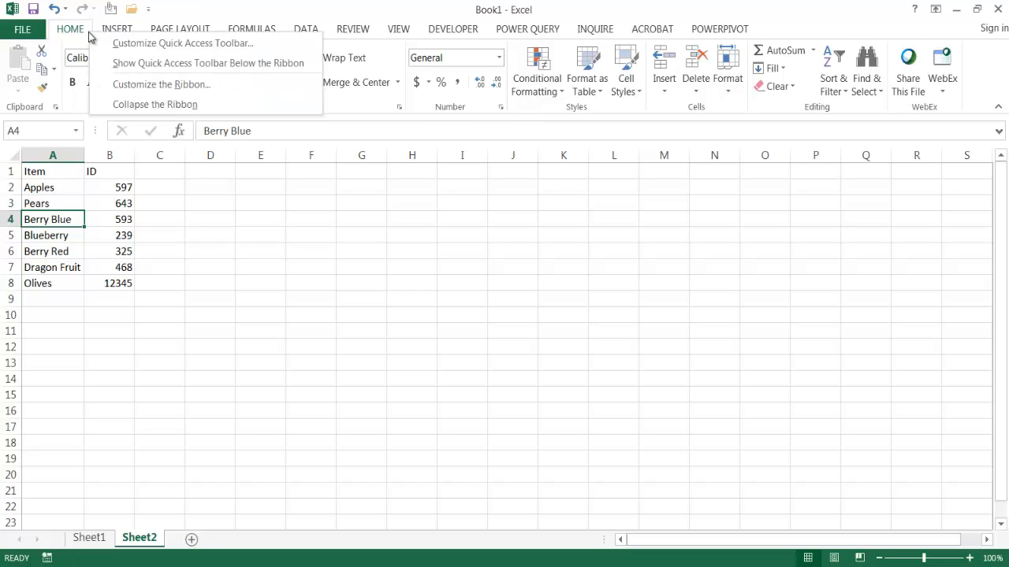
click(152, 85)
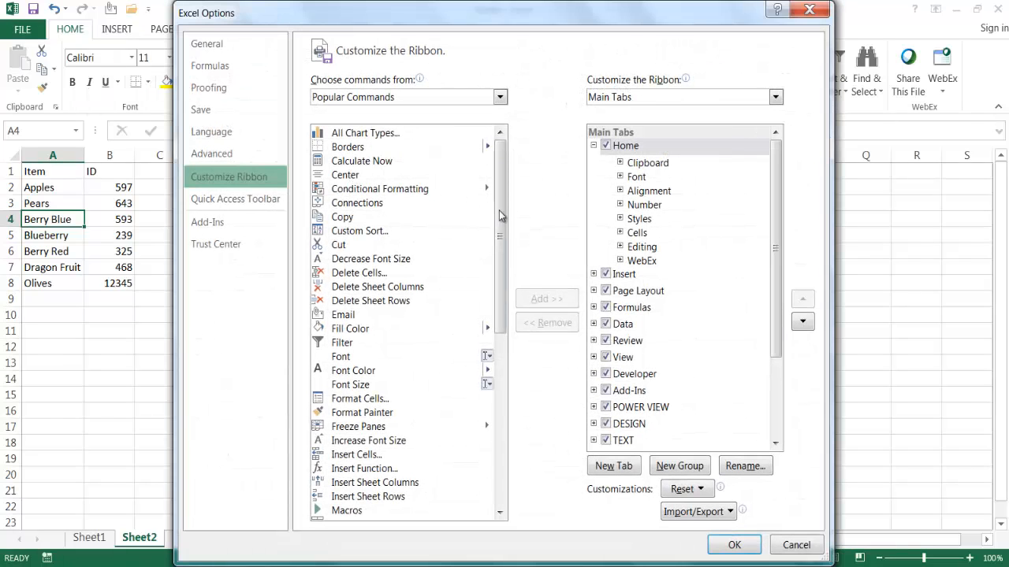
click(500, 97)
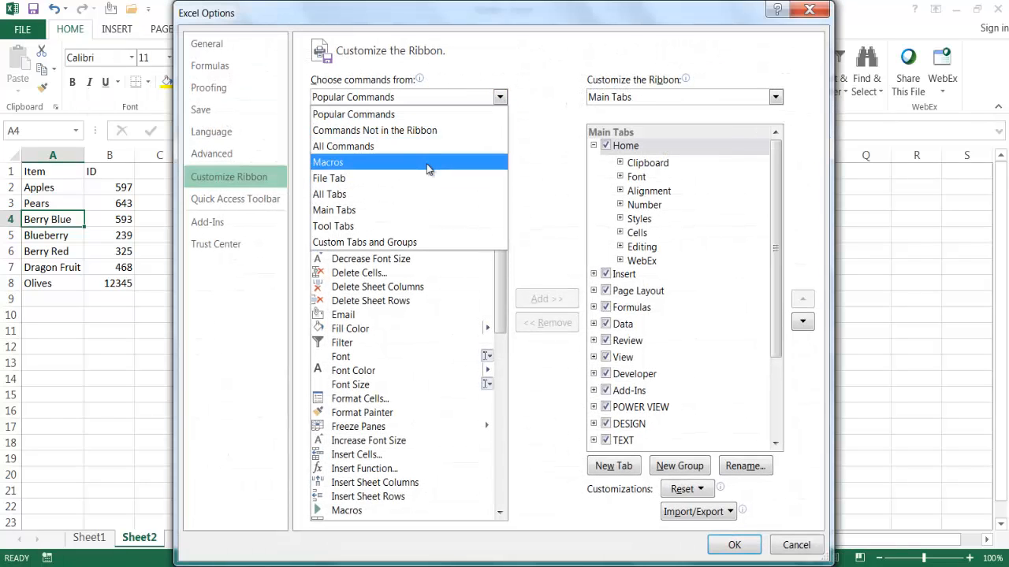
click(430, 147)
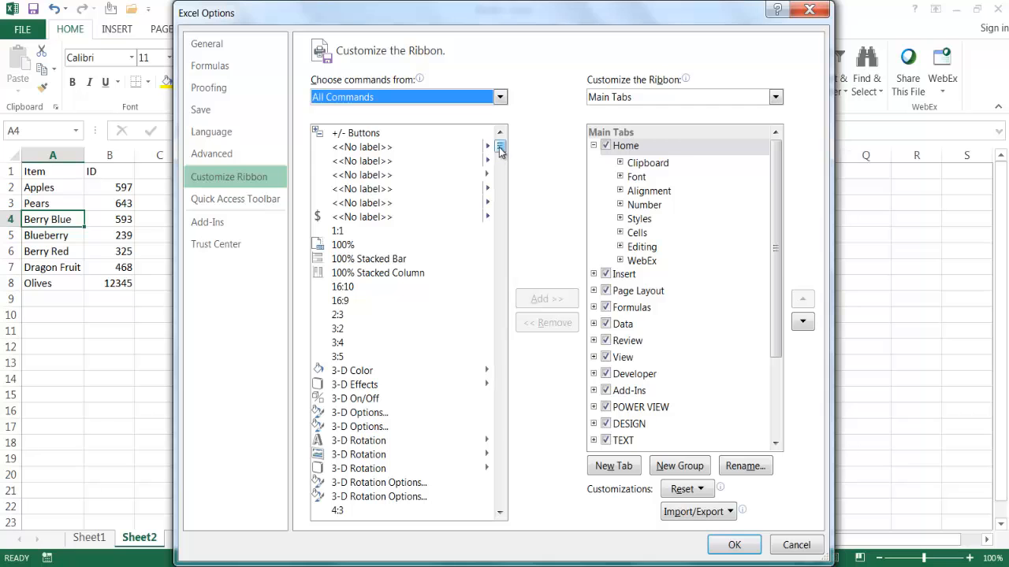
drag(499, 152, 509, 270)
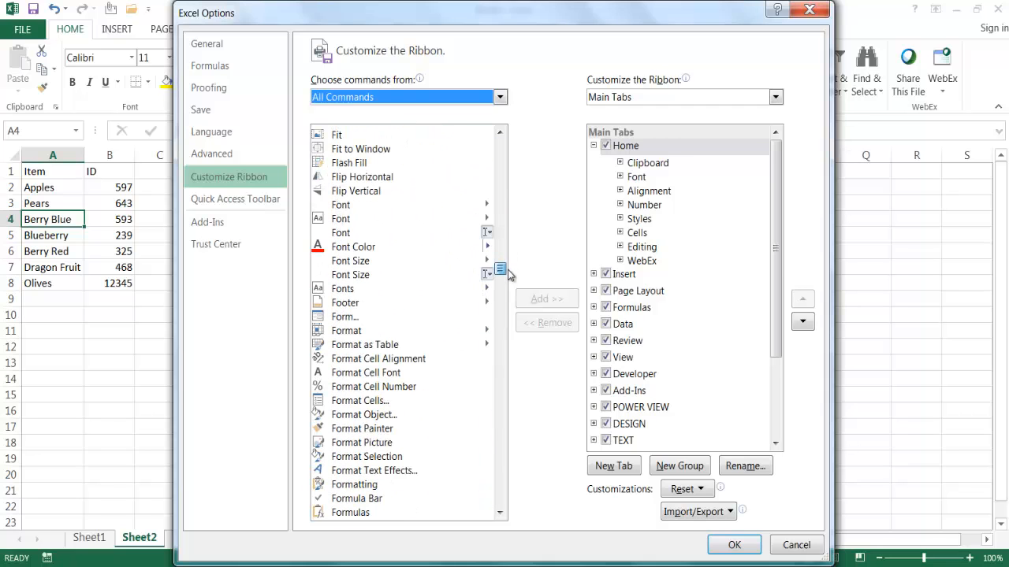
click(393, 323)
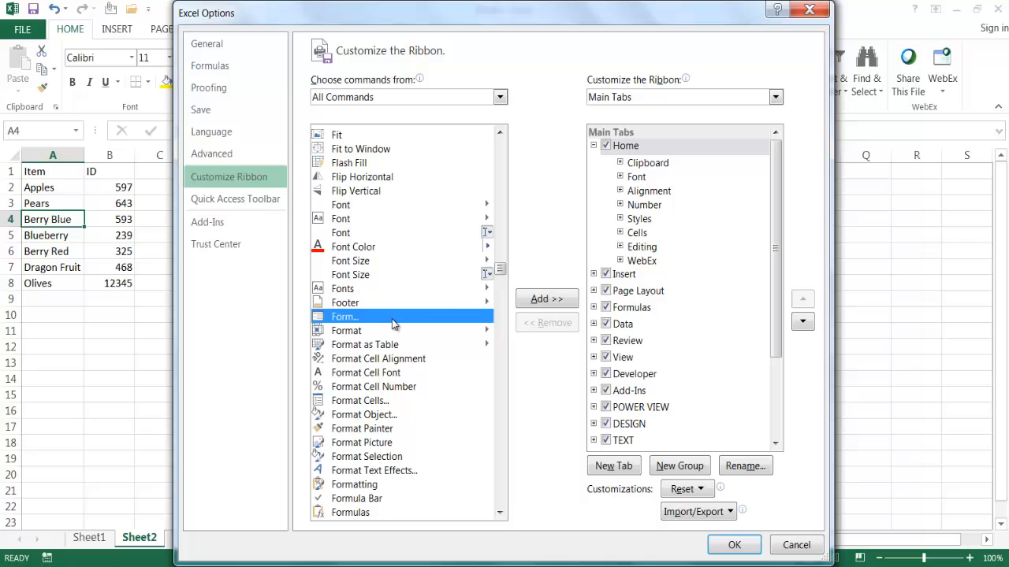
- Create a new custom group at the end of the Home tab and name it Test
click(679, 466)
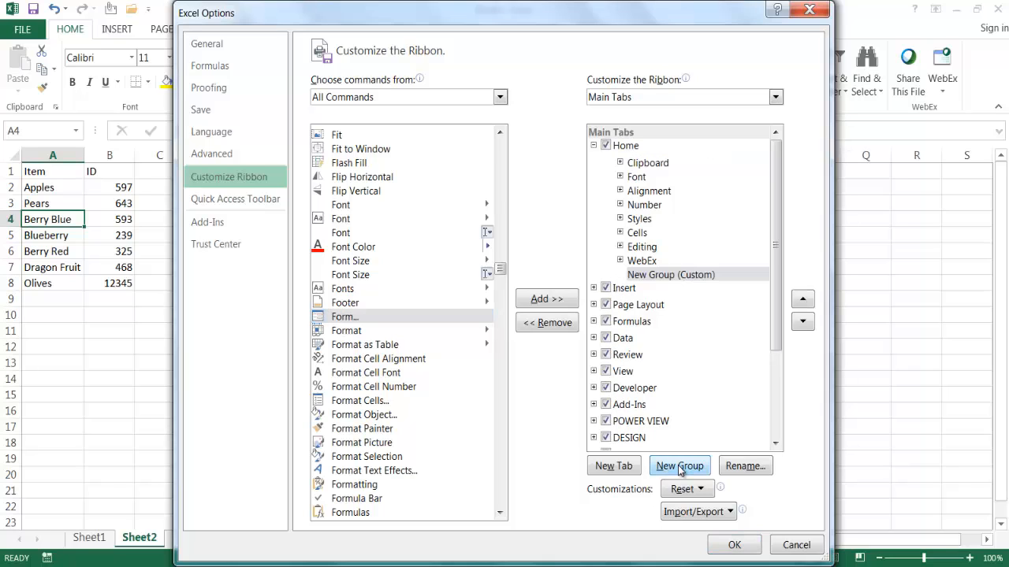
click(666, 276)
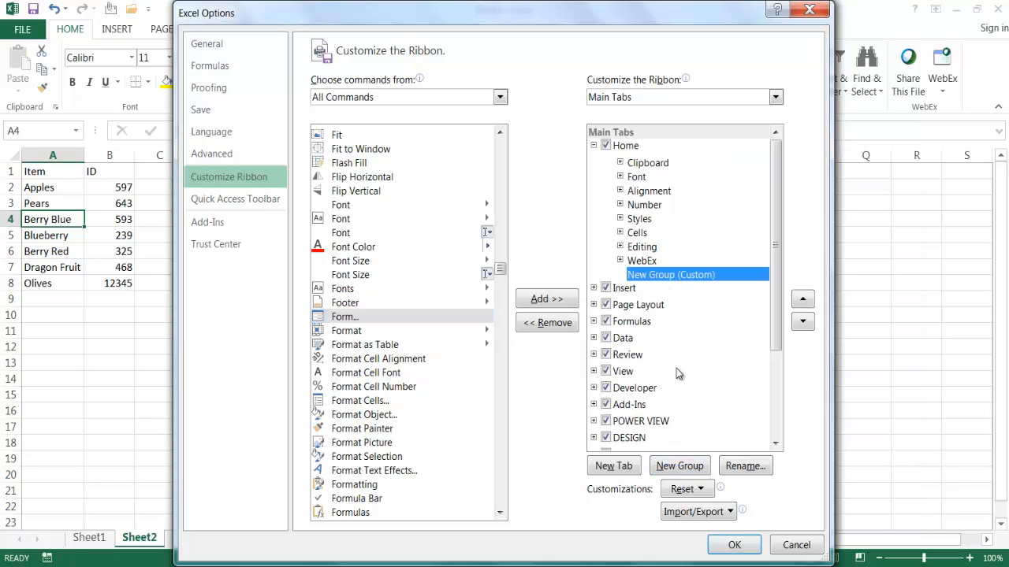
click(746, 467)
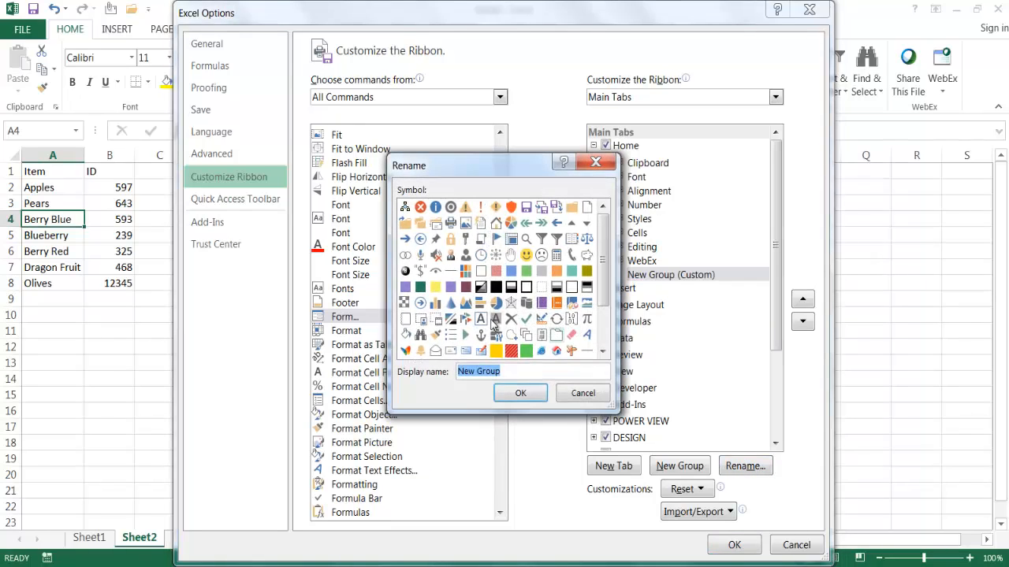
text(Test)
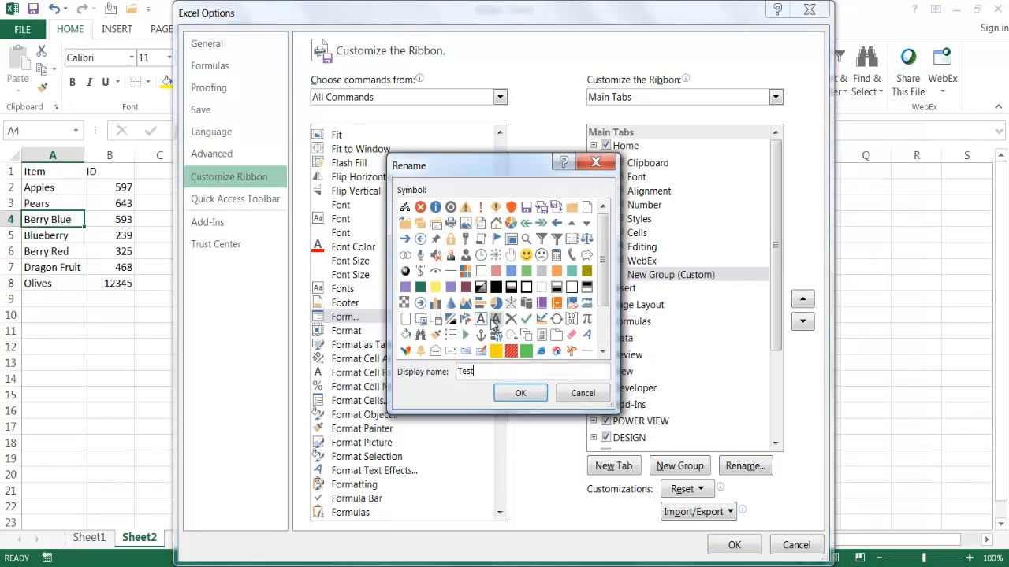
click(525, 396)
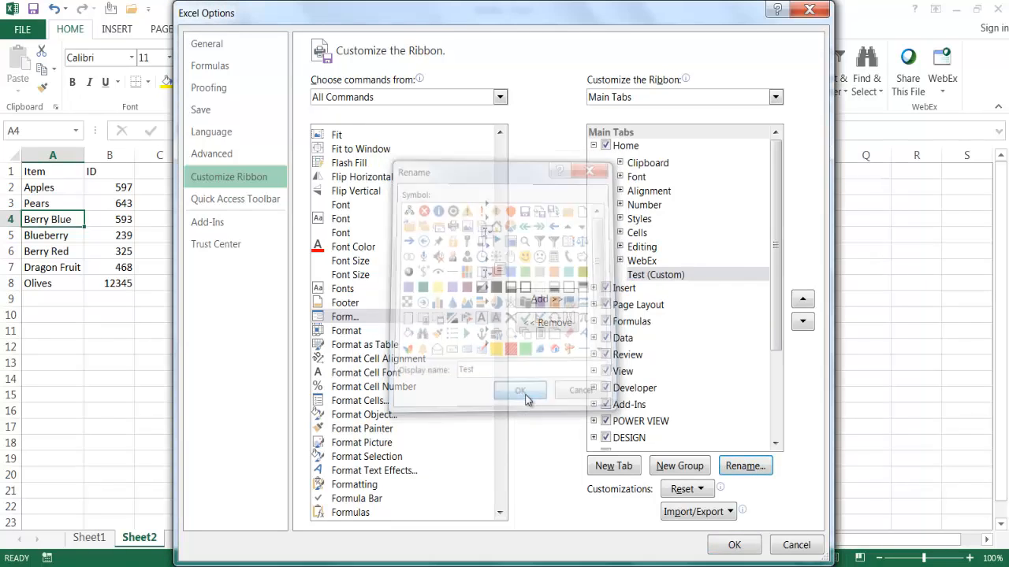
- Add the Form command to the custom Test group and apply the ribbon customization
click(653, 274)
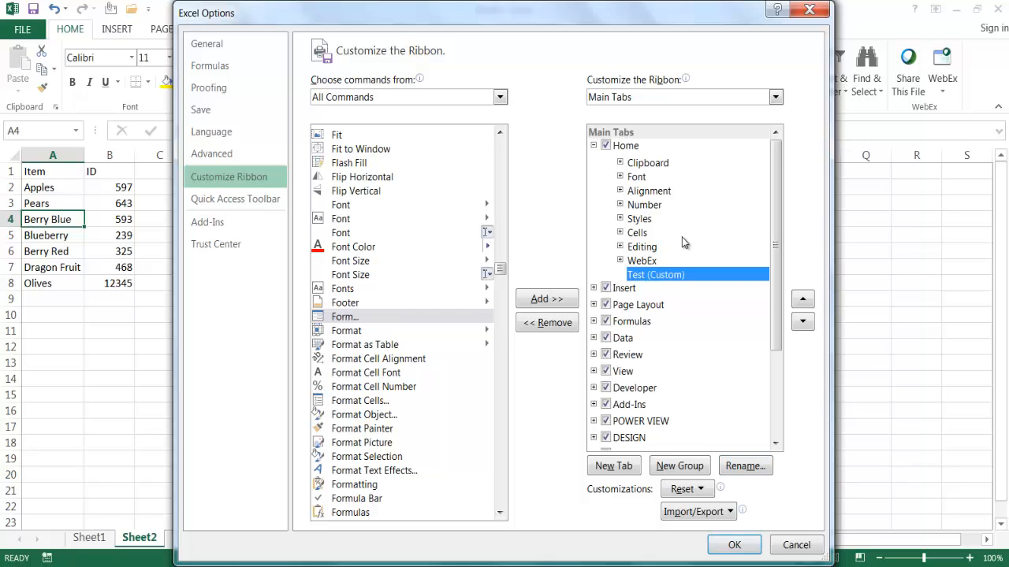
click(544, 300)
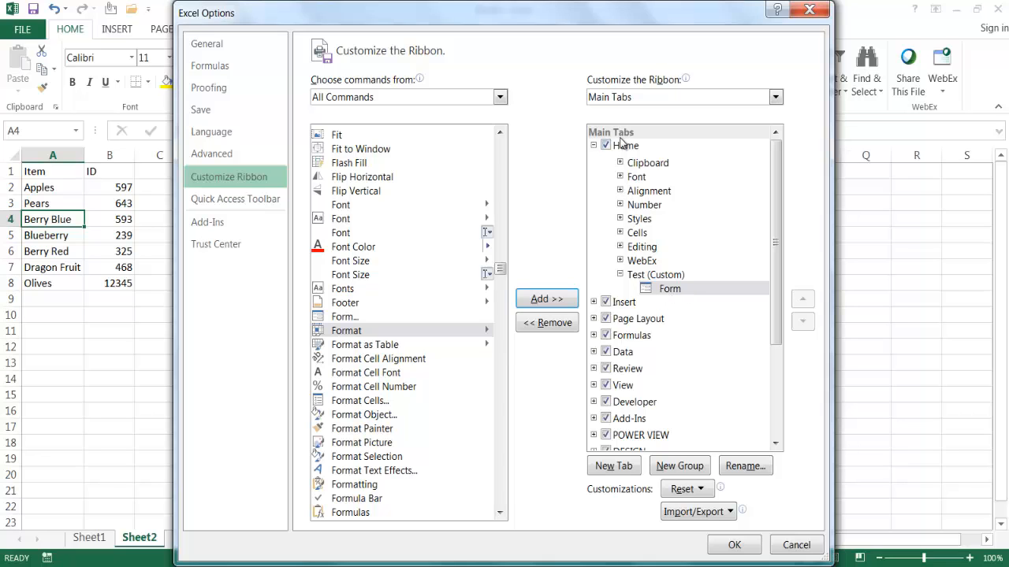
click(734, 545)
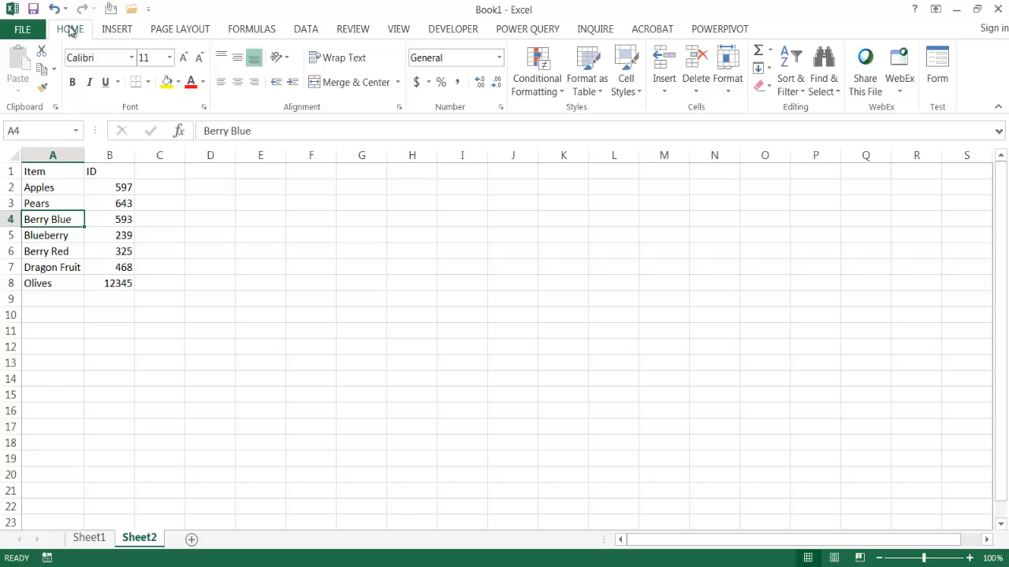
- Open the data entry form from the Test group and add a new record with the item Cherry and the ID 999
click(938, 63)
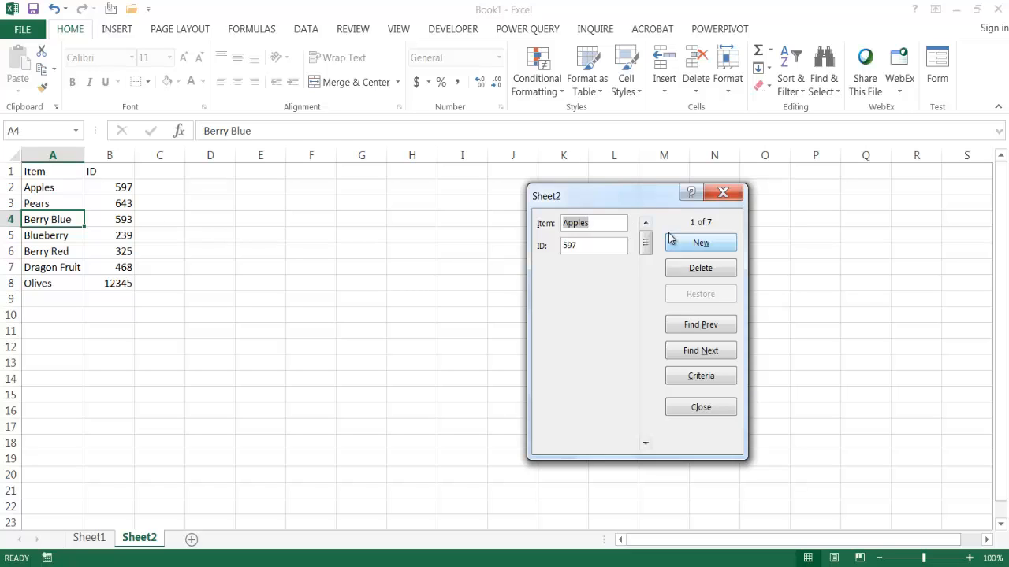
click(697, 246)
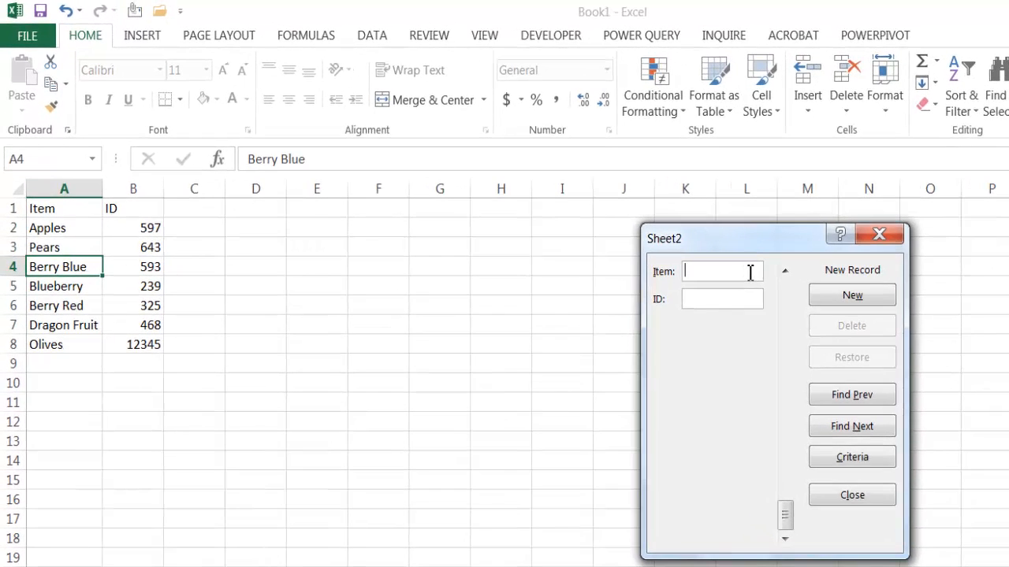
text(Cucu)
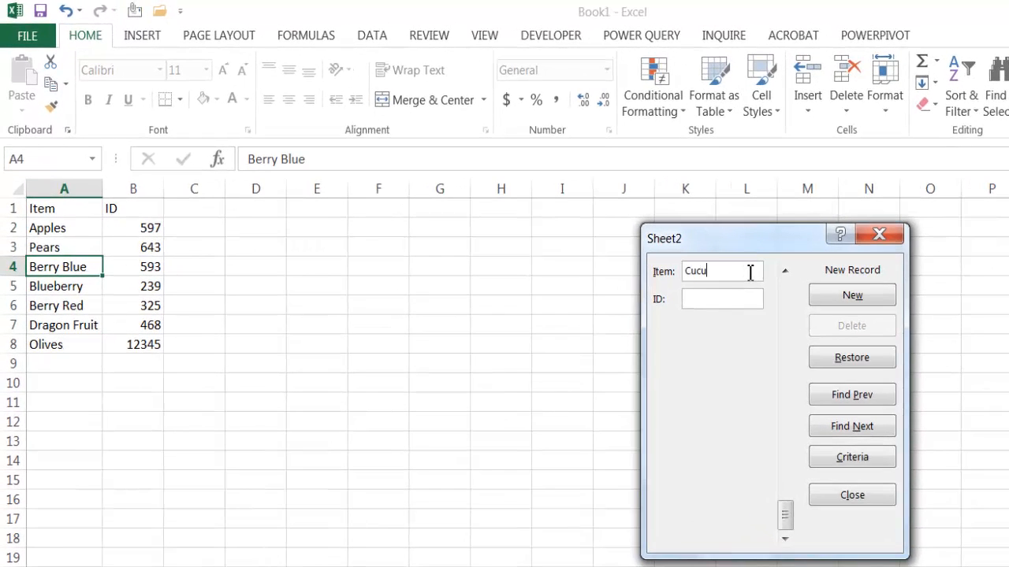
key(BackSpace)
key(BackSpace)
key(BackSpace)
text(Cherry999)
key(Return)
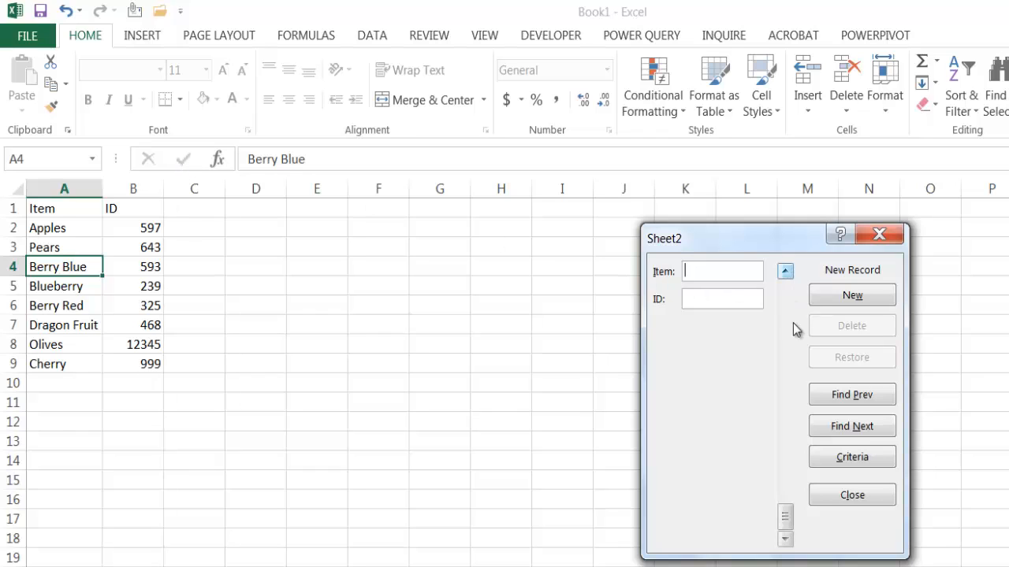
- Set the form's search criteria to the item Be and look for the next matching record
click(836, 459)
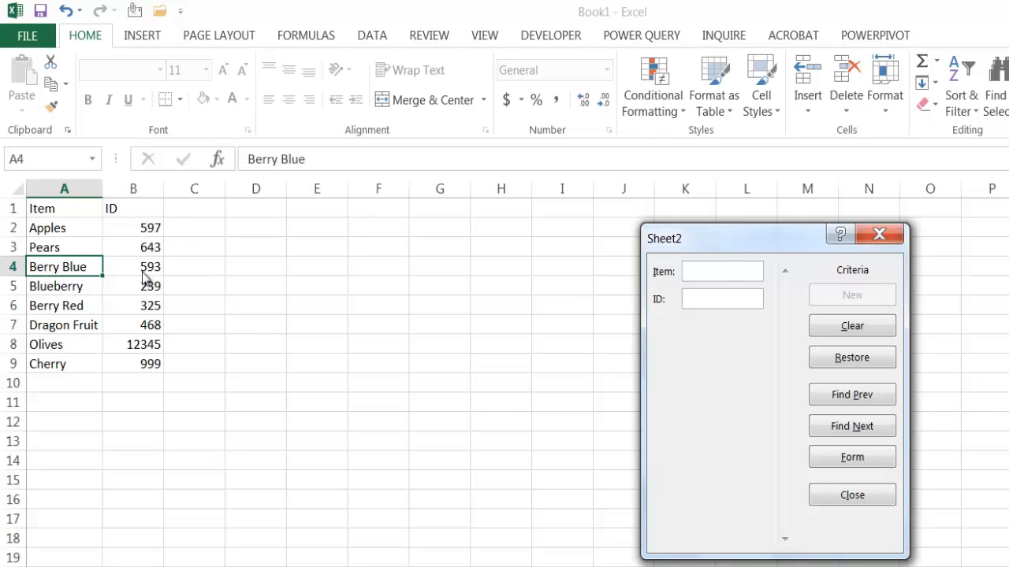
text(Be)
click(854, 432)
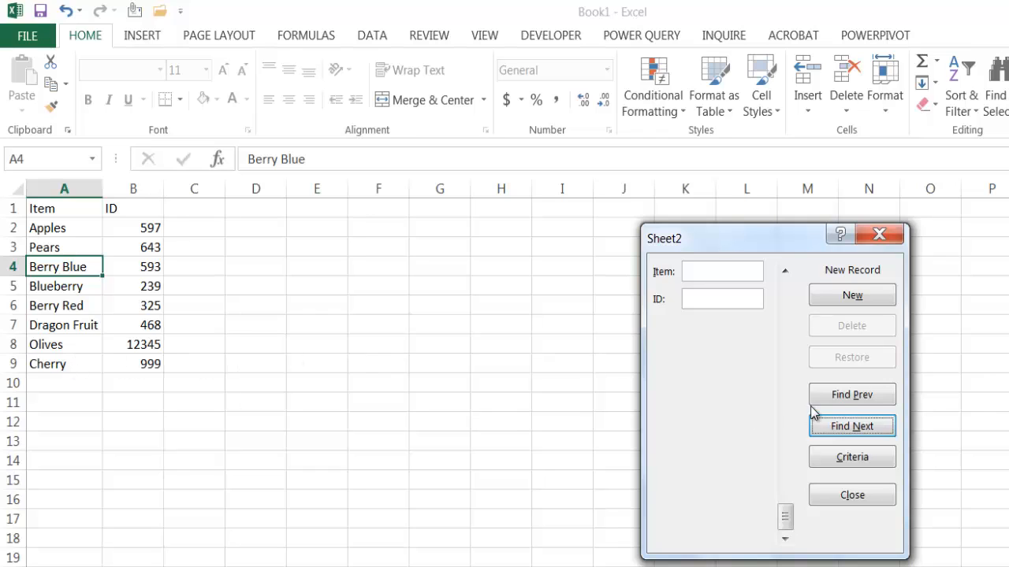
- Enter Be as the item and search backwards through the matching records to Berry Blue
click(727, 271)
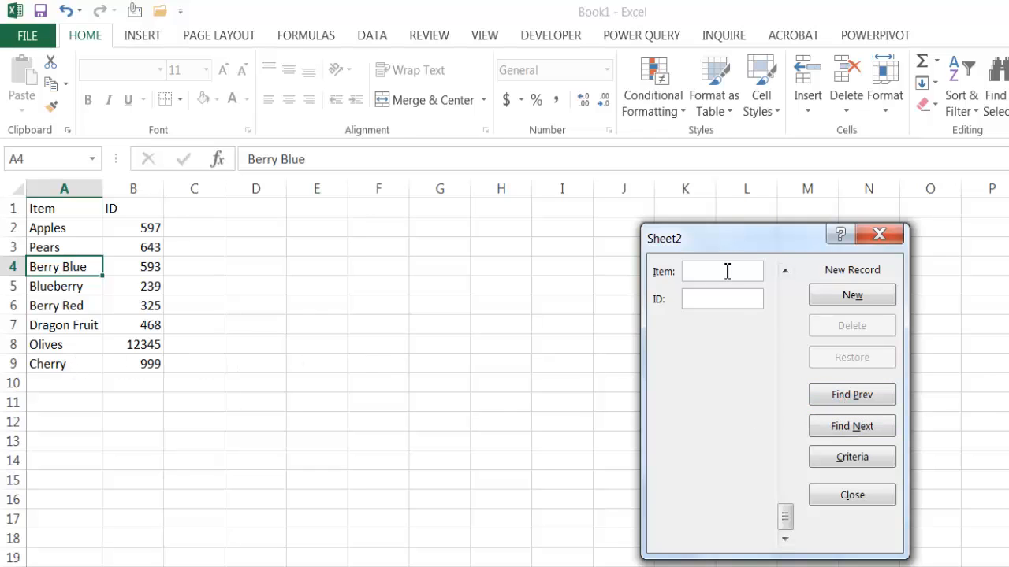
text(Be)
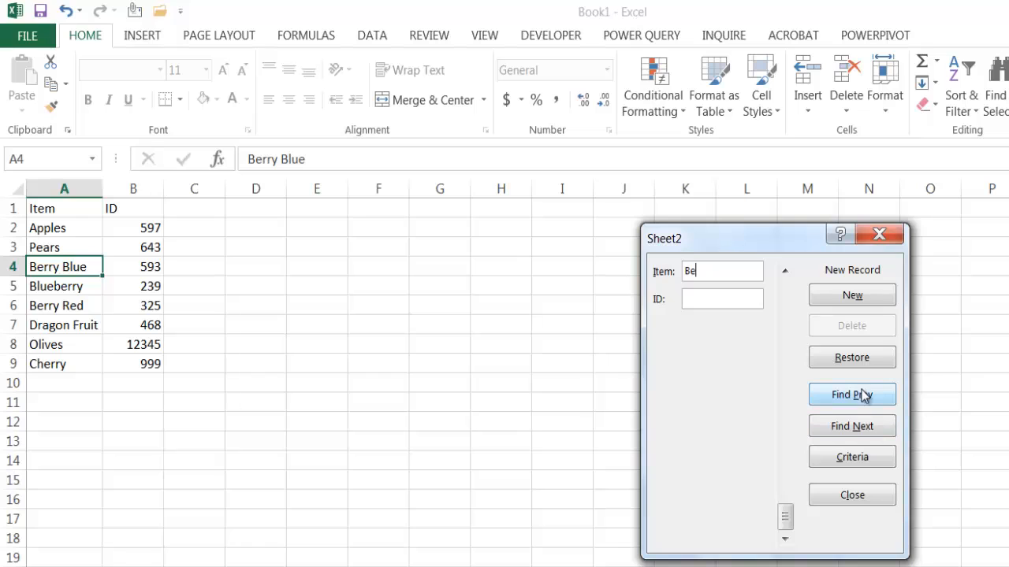
click(864, 396)
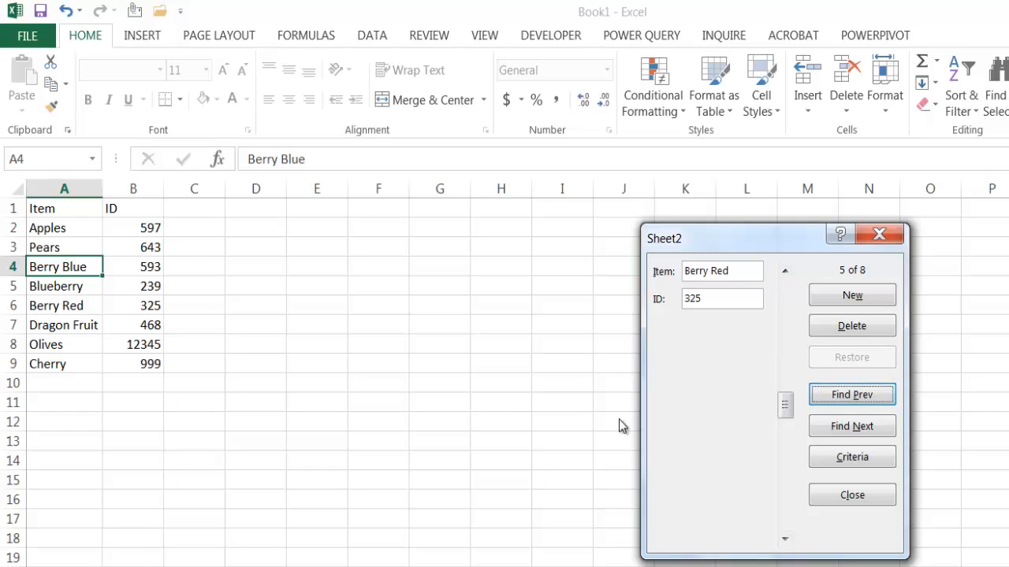
click(864, 400)
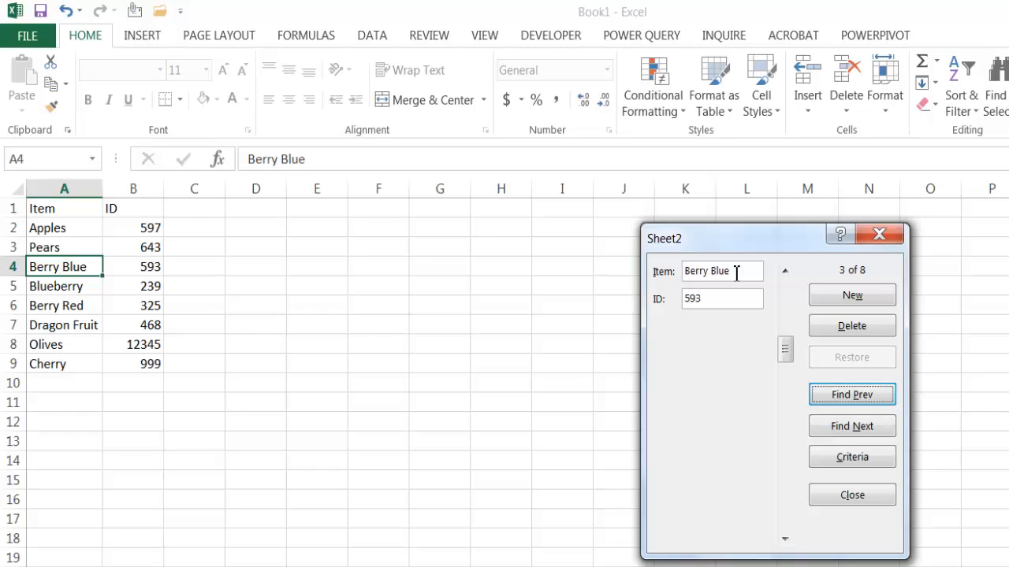
- Change the item of the Berry Blue record to BerryBlue and close the form
click(712, 273)
key(BackSpace)
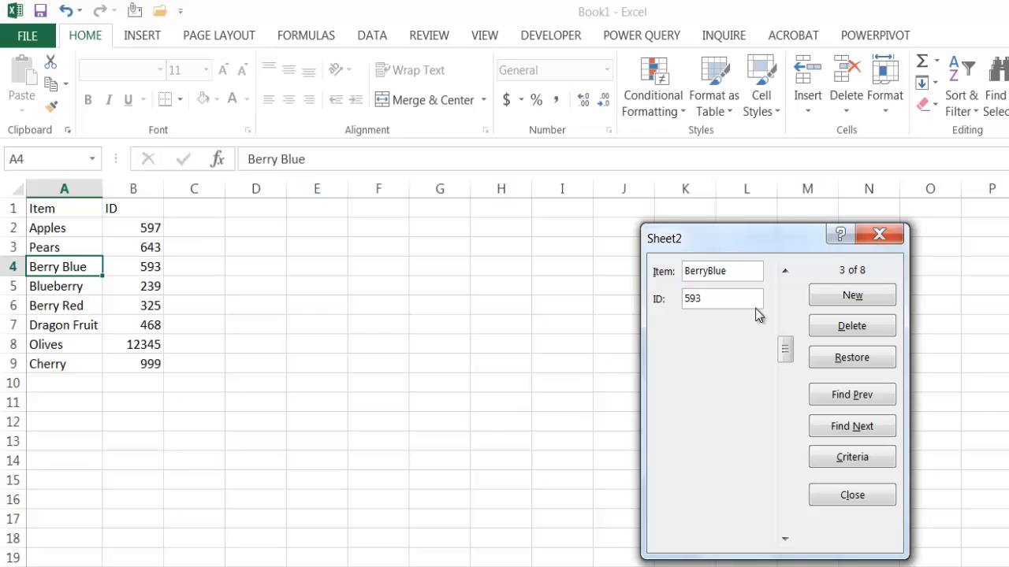
key(Return)
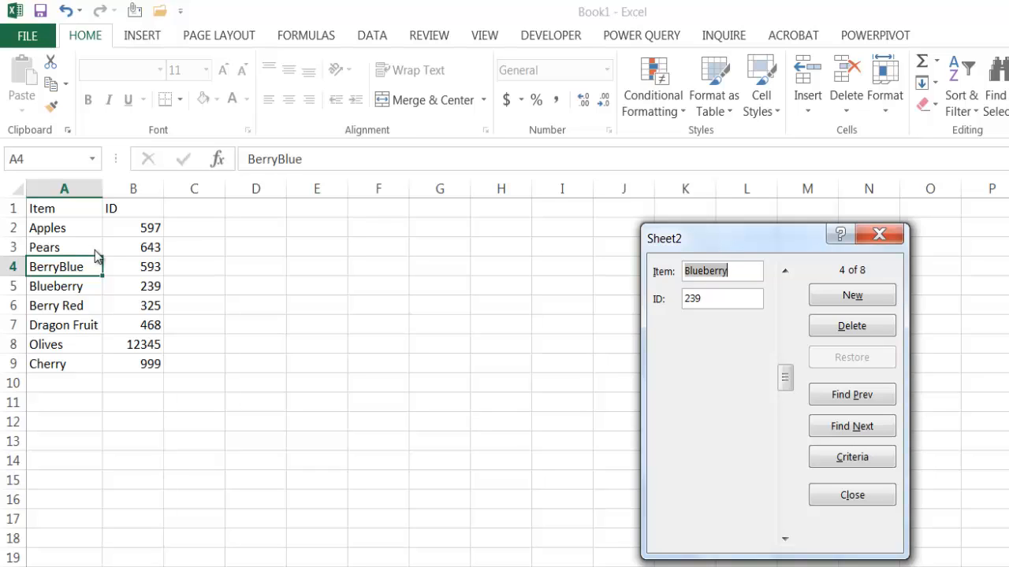
click(838, 491)
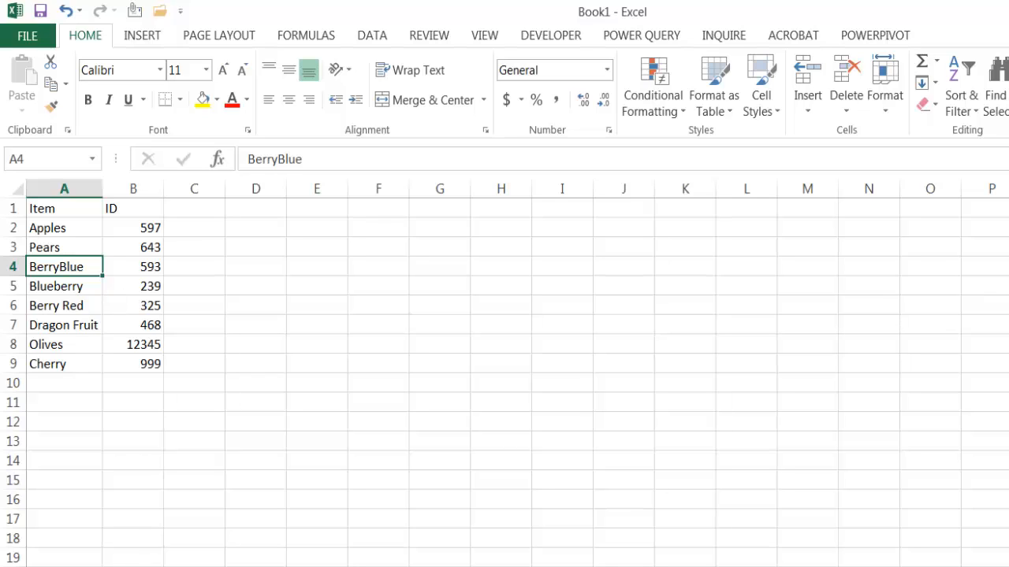
scroll(504, 379, down, 1)
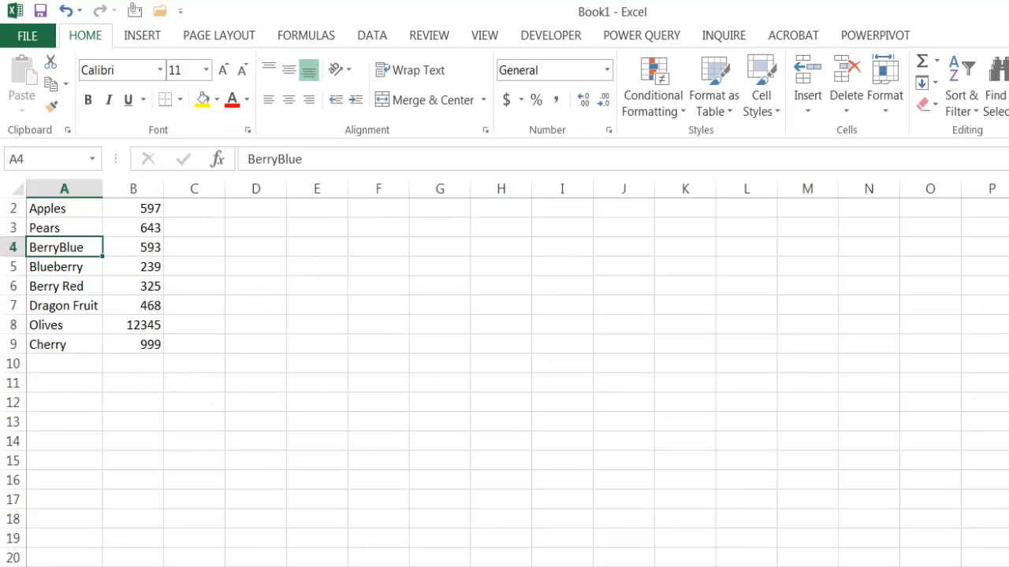
scroll(505, 378, up, 1)
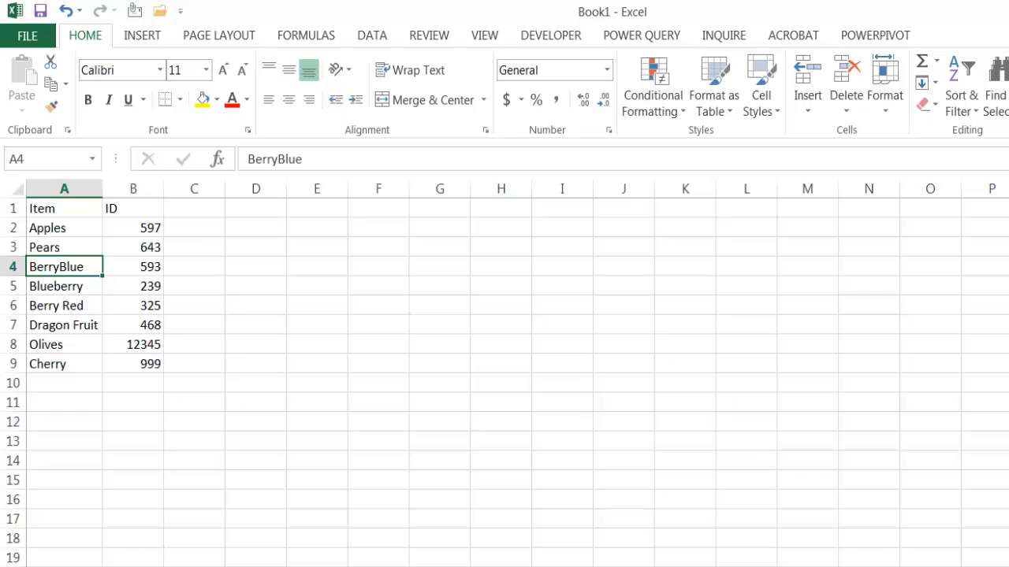